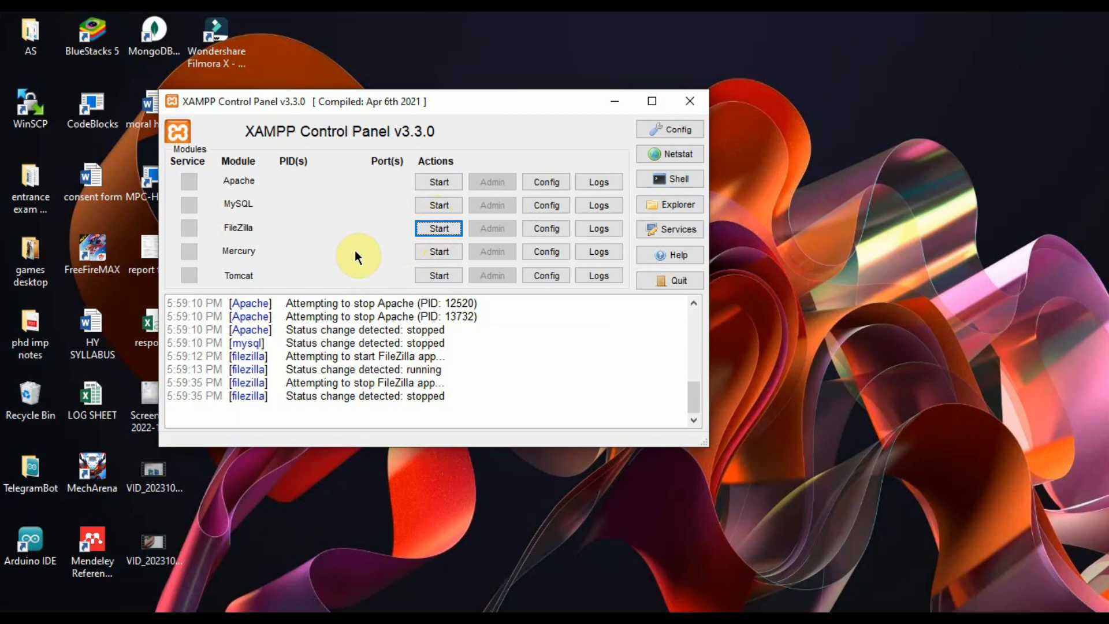
# Step: Start the FileZilla module in XAMPP Control Panel
pyautogui.click(428, 229)
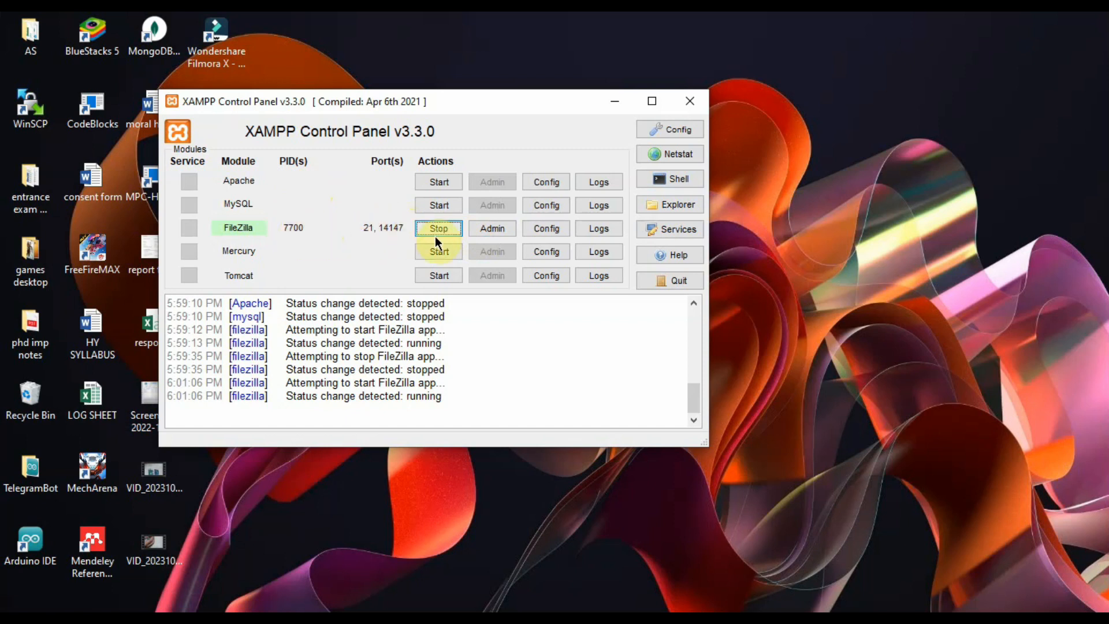
# Step: Open FileZilla Admin and log on to the local server at 127.0.0.1, port 14147
pyautogui.click(501, 230)
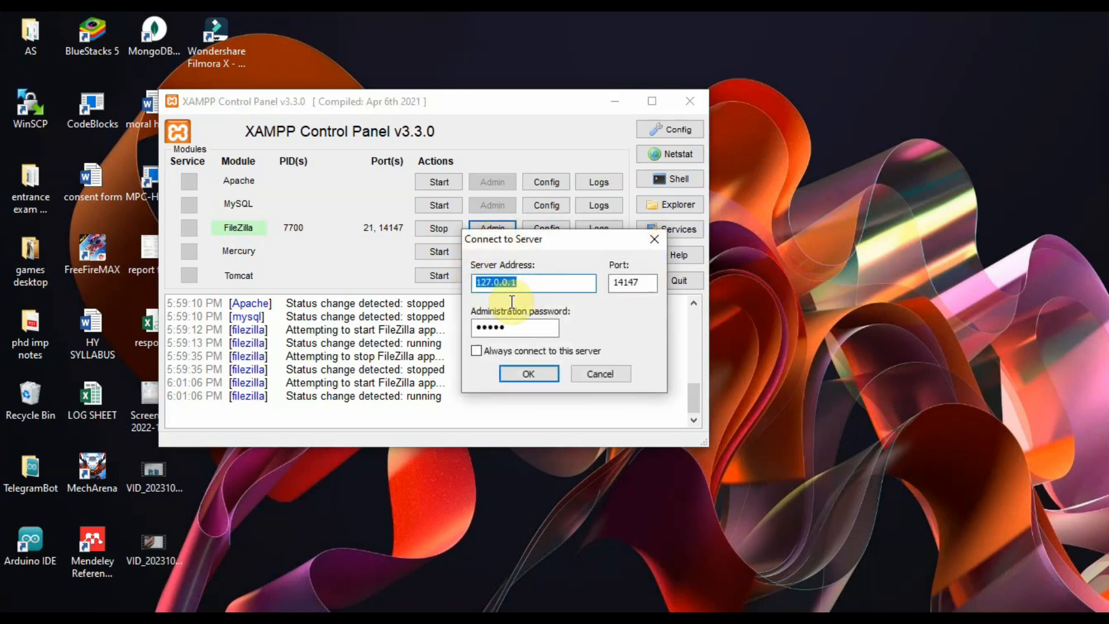
pyautogui.click(529, 290)
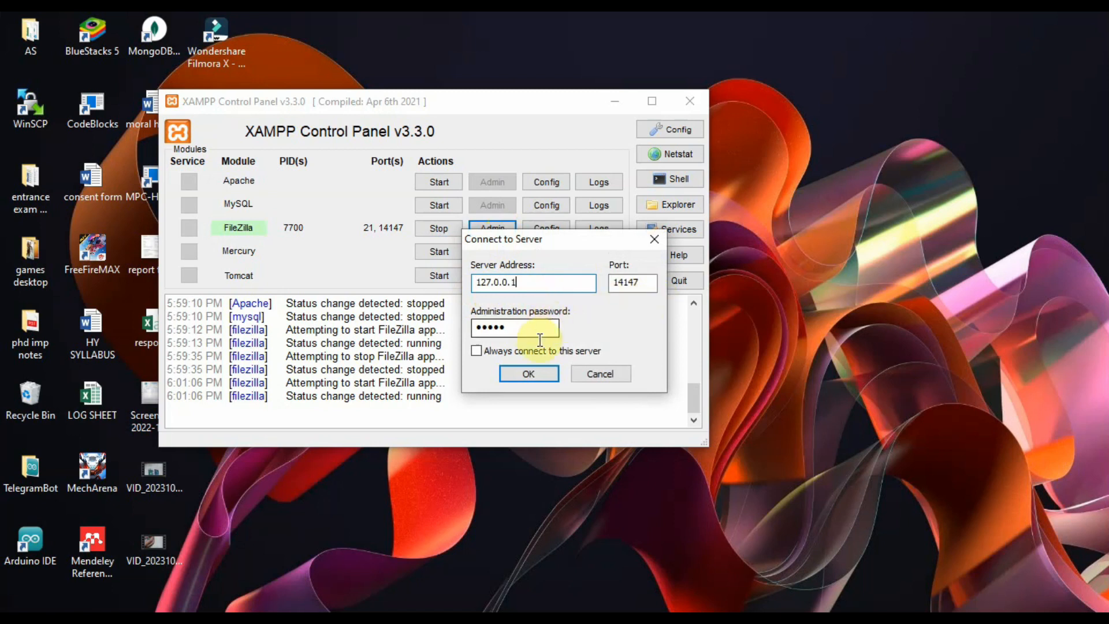
pyautogui.click(530, 372)
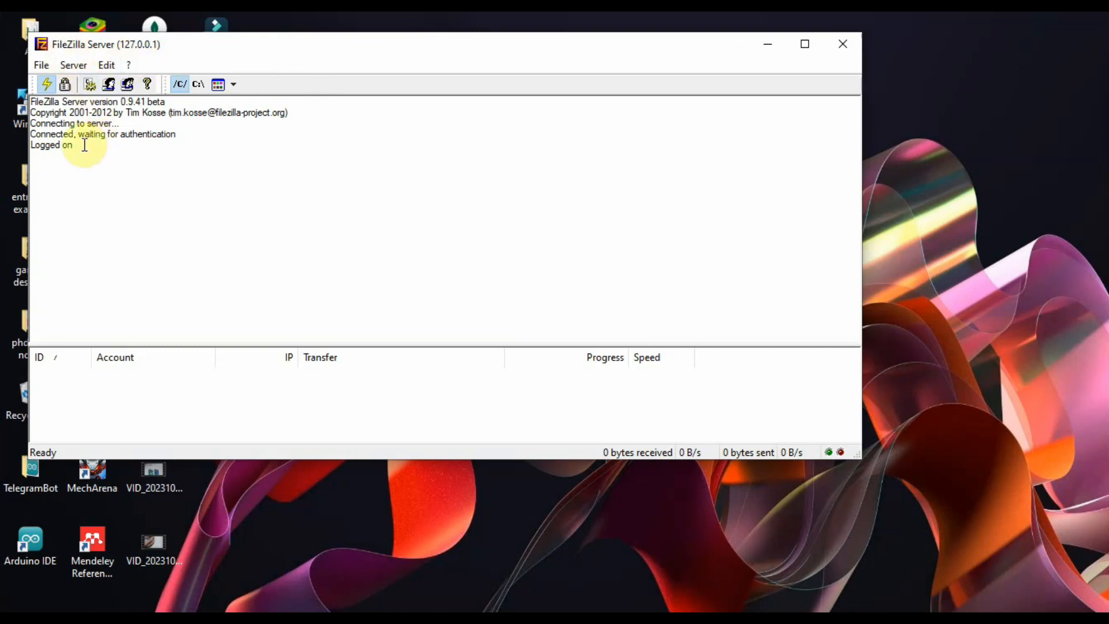
pyautogui.moveTo(348, 50); pyautogui.dragTo(339, 86)
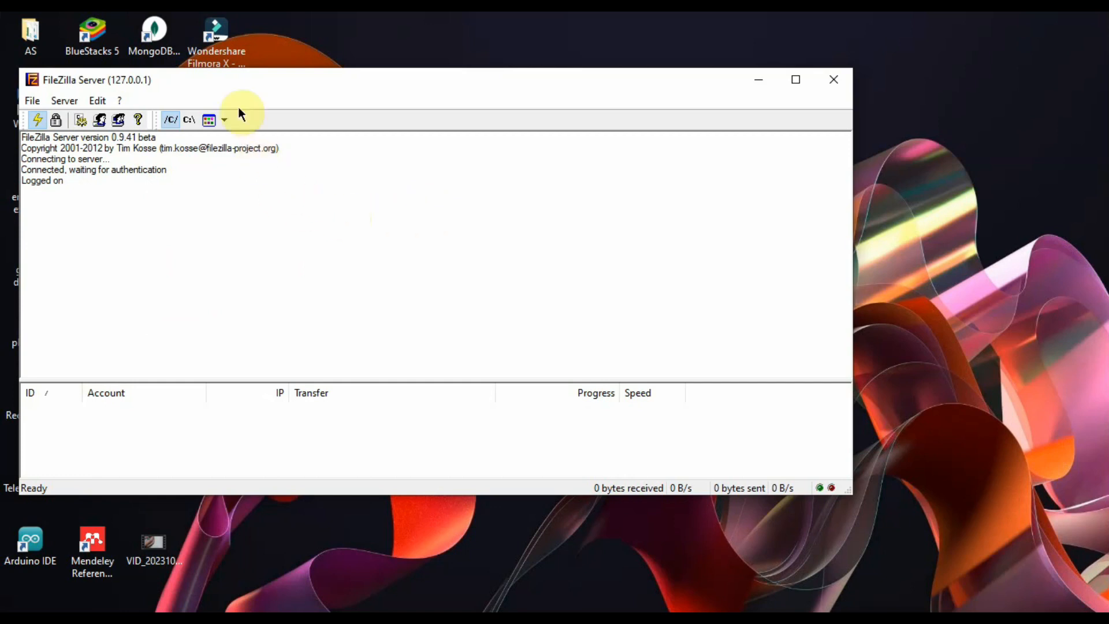
pyautogui.moveTo(237, 95); pyautogui.dragTo(253, 68)
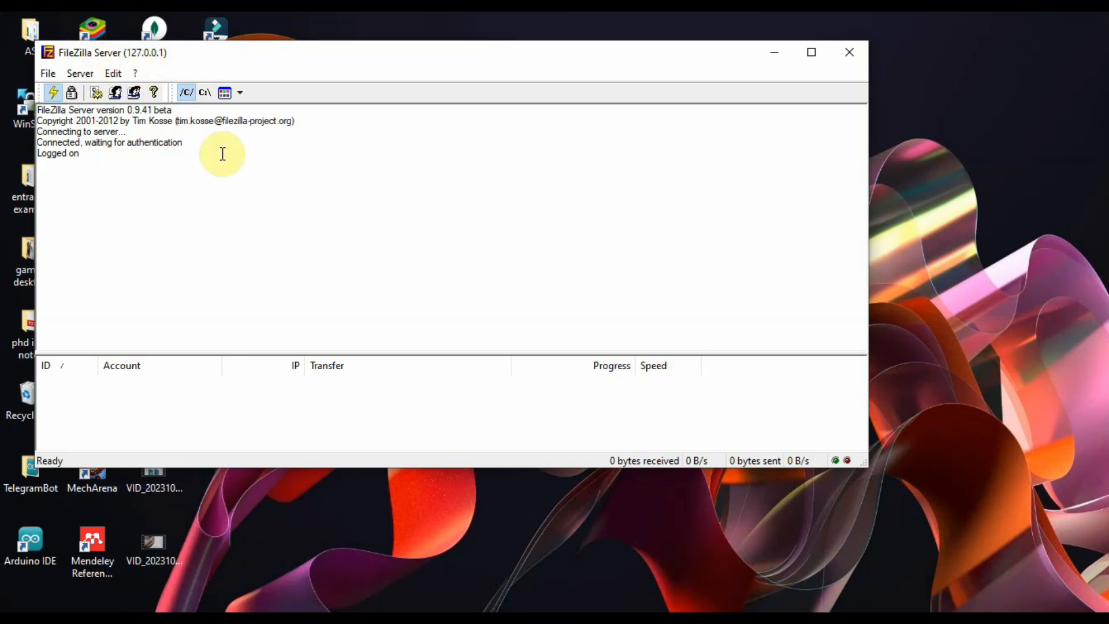
# Step: In Edit > Users, add a new FTP user account named 'yash'
pyautogui.click(113, 74)
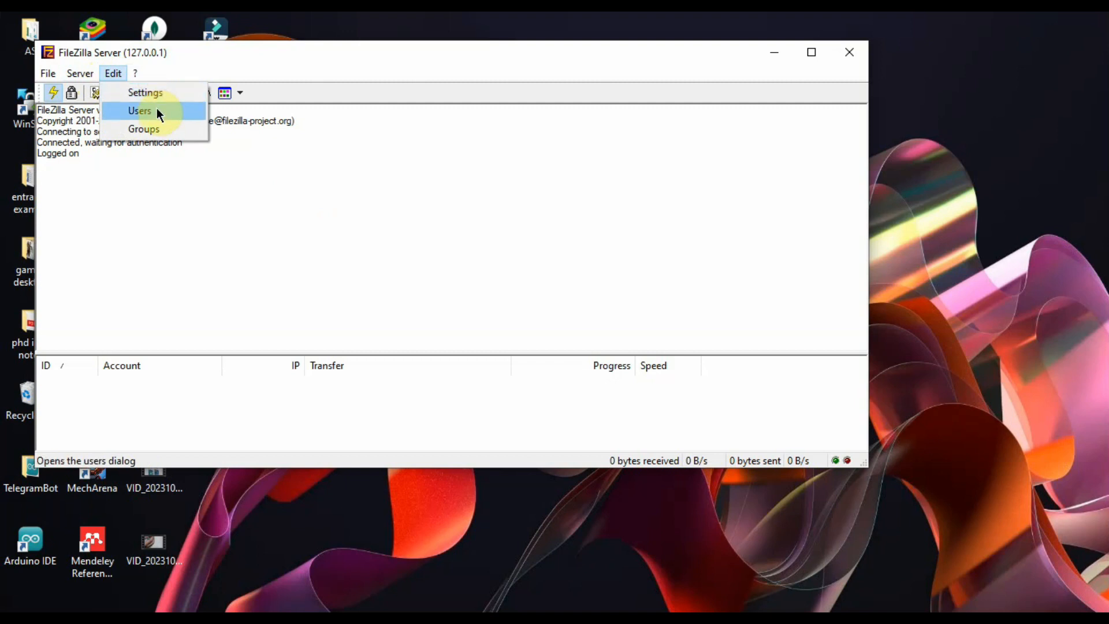
pyautogui.click(276, 72)
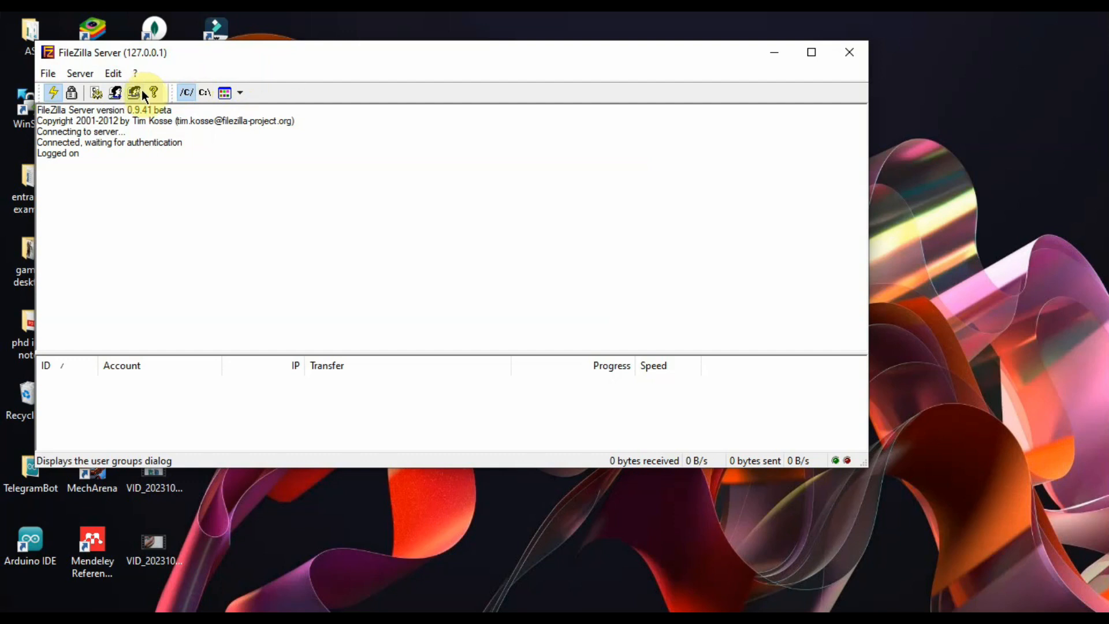
pyautogui.click(116, 73)
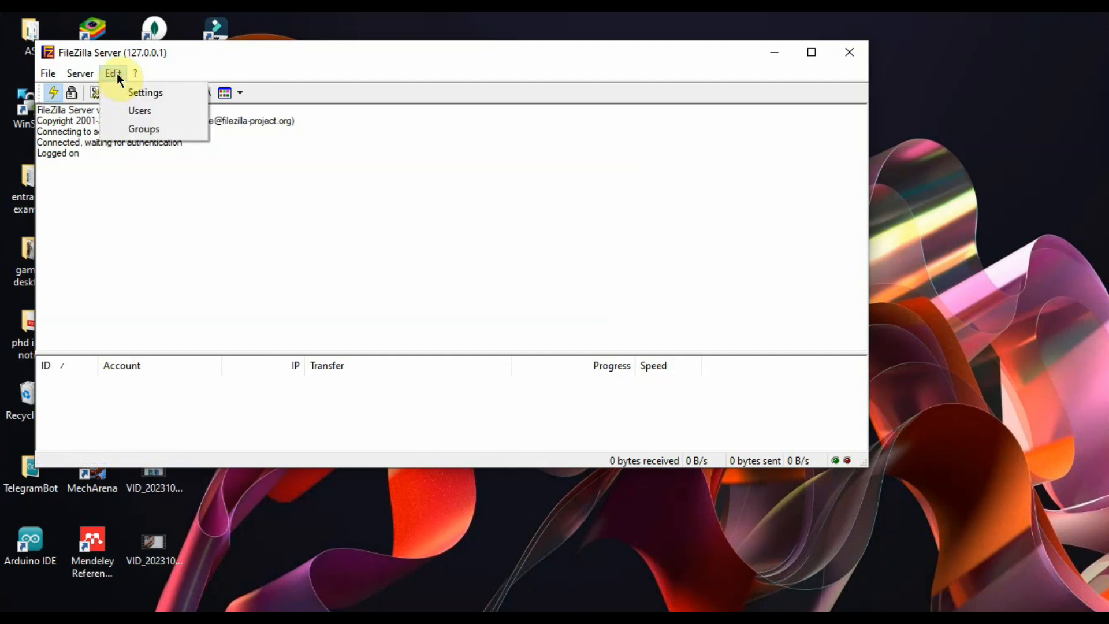
pyautogui.click(130, 111)
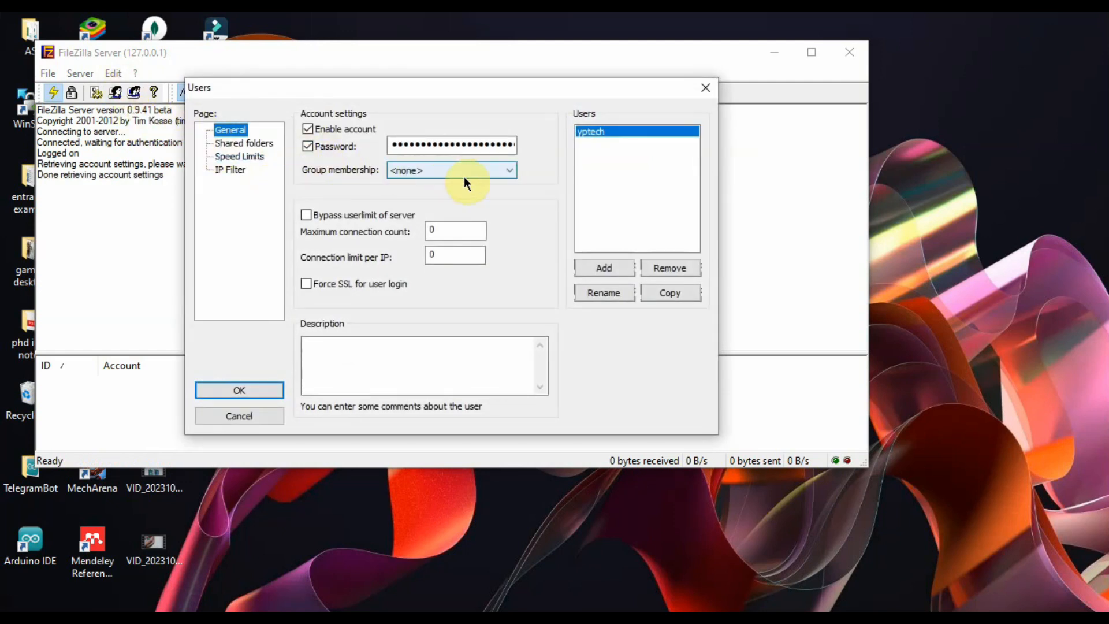
pyautogui.click(601, 269)
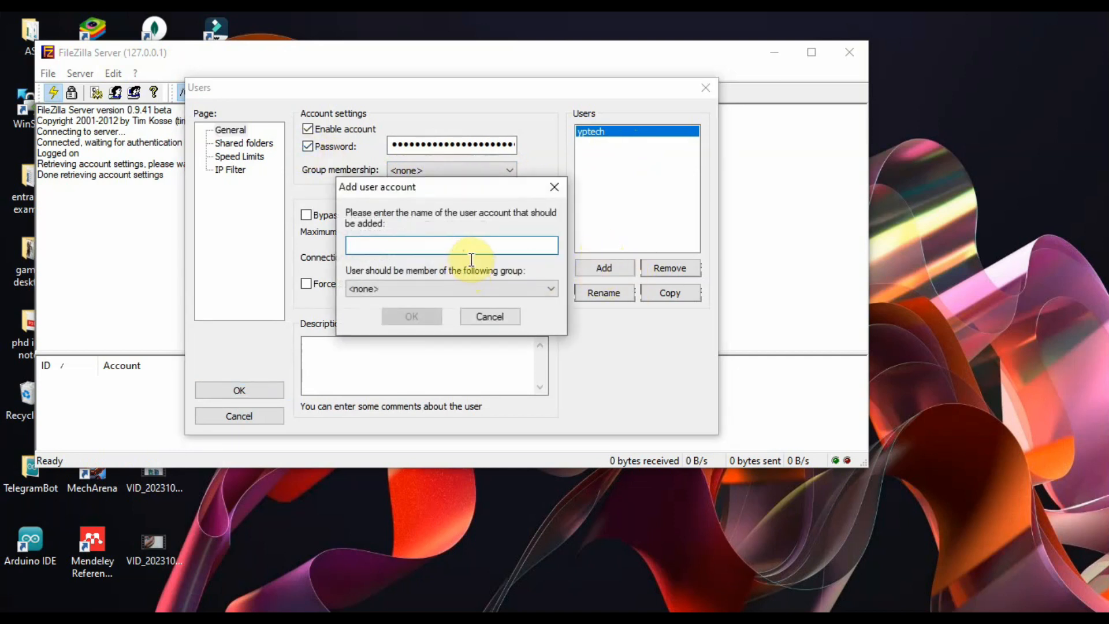
pyautogui.write('yash')
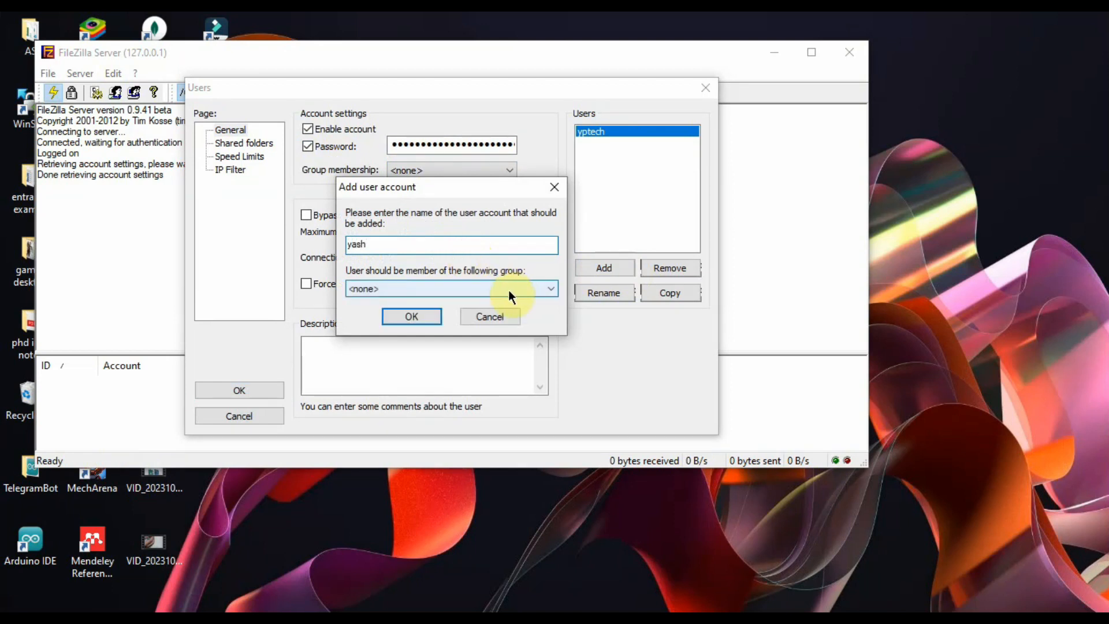
pyautogui.click(419, 316)
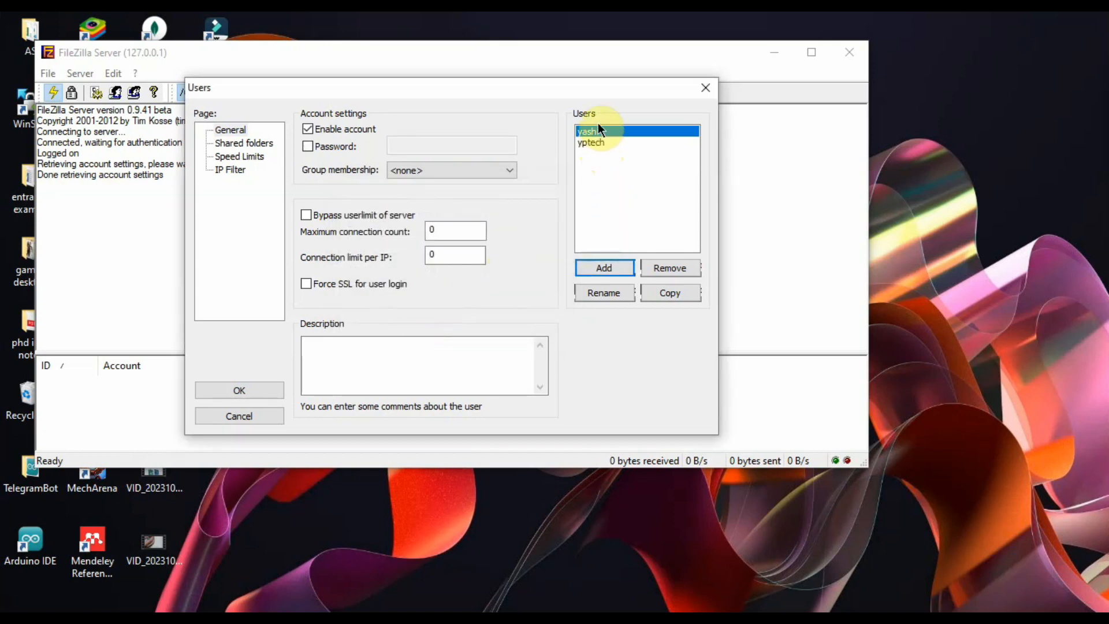
pyautogui.click(603, 142)
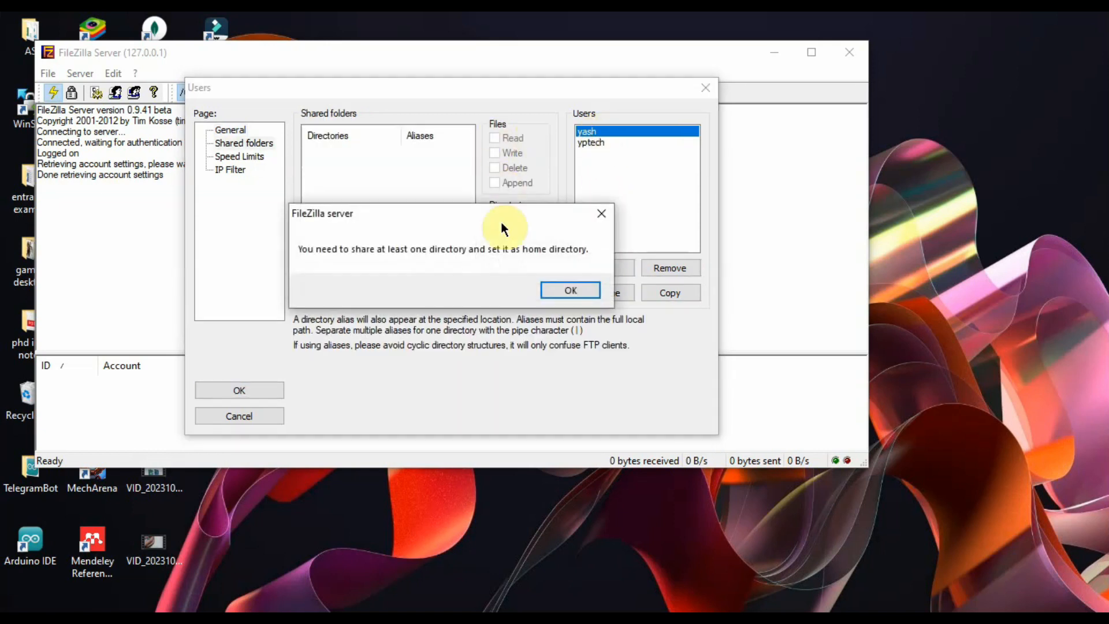
# Step: Dismiss the home-directory warning and start adding a shared folder for yash
pyautogui.click(568, 293)
pyautogui.click(587, 132)
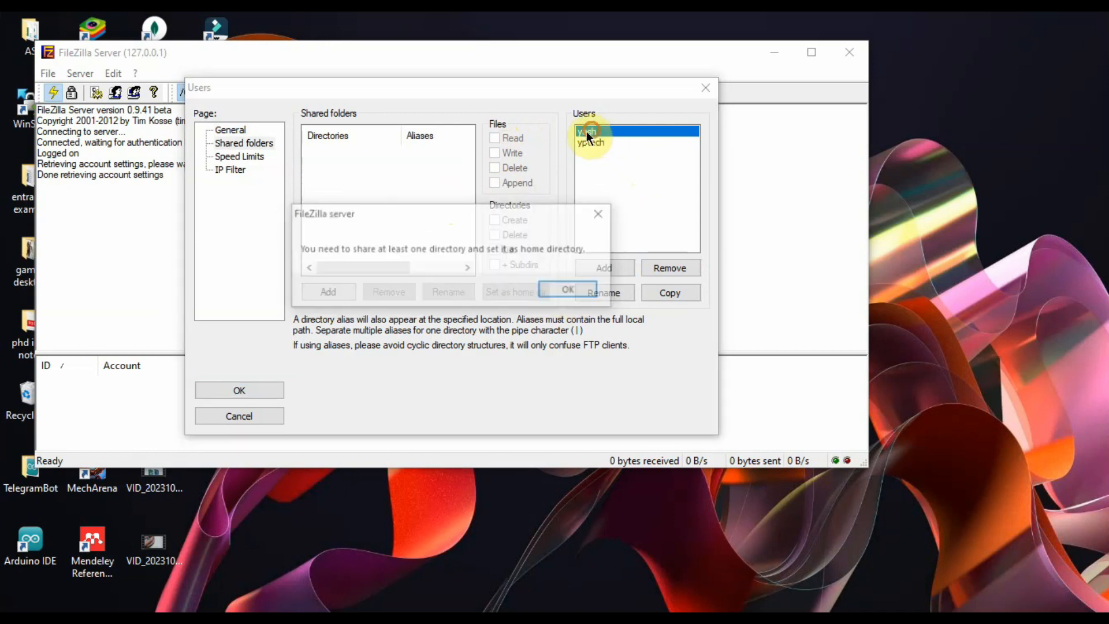
pyautogui.click(550, 289)
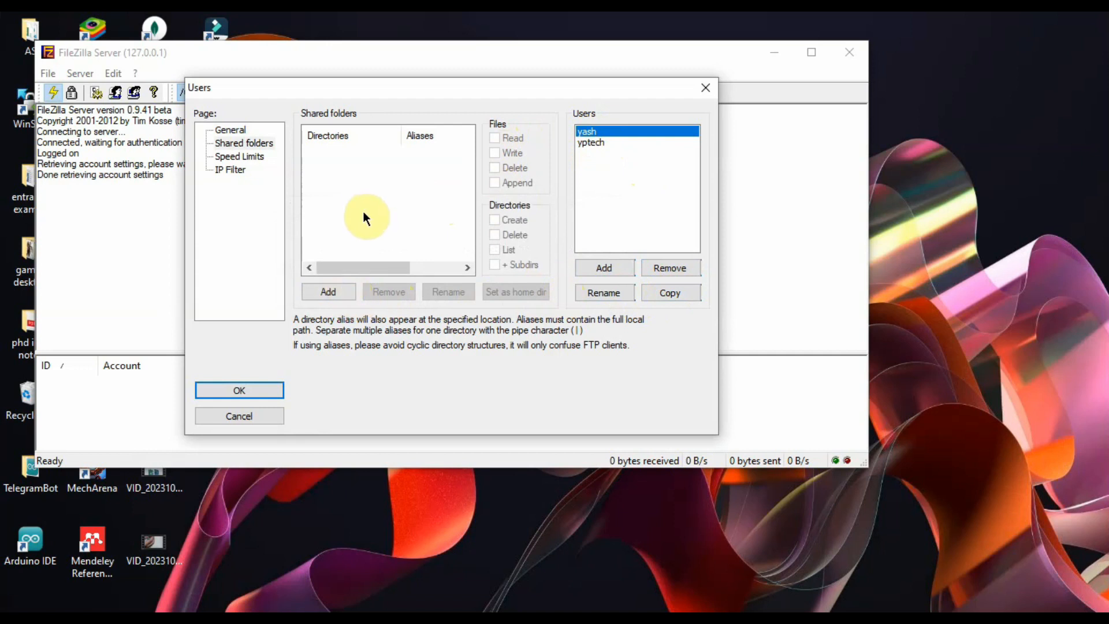
pyautogui.click(336, 298)
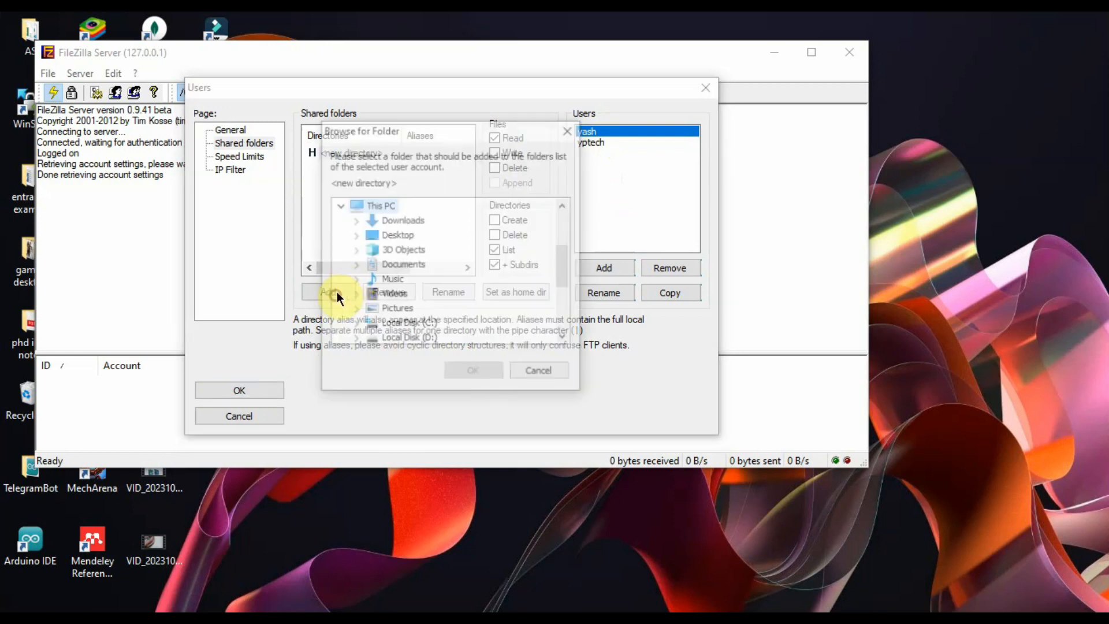
pyautogui.scroll(-4, 428, 313)
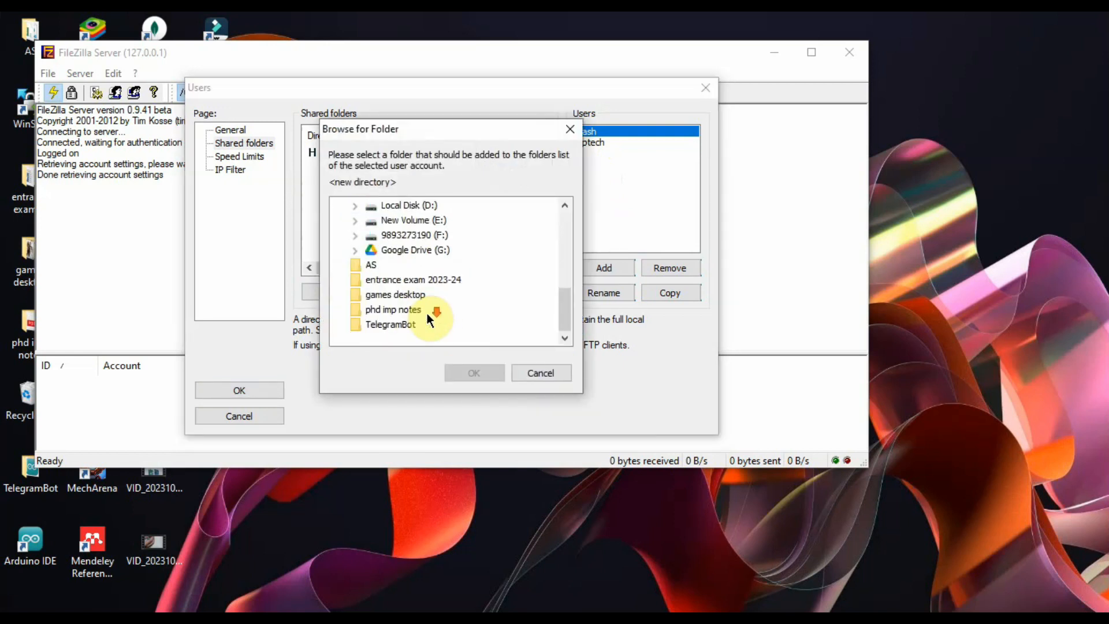
pyautogui.scroll(4, 424, 310)
pyautogui.scroll(-1, 424, 310)
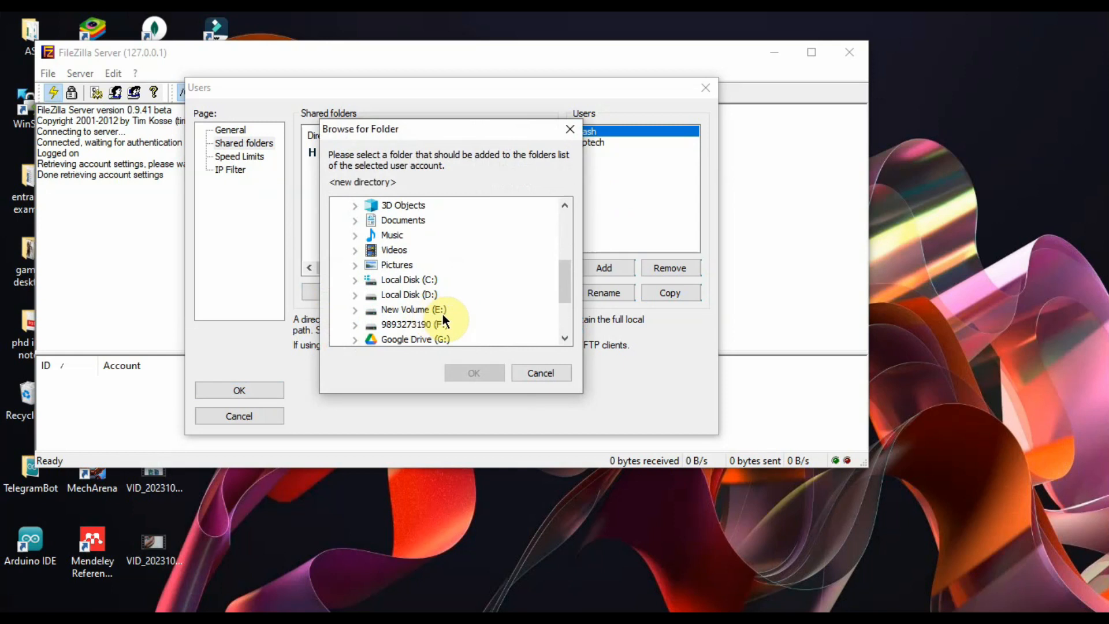
pyautogui.moveTo(568, 288); pyautogui.dragTo(571, 323)
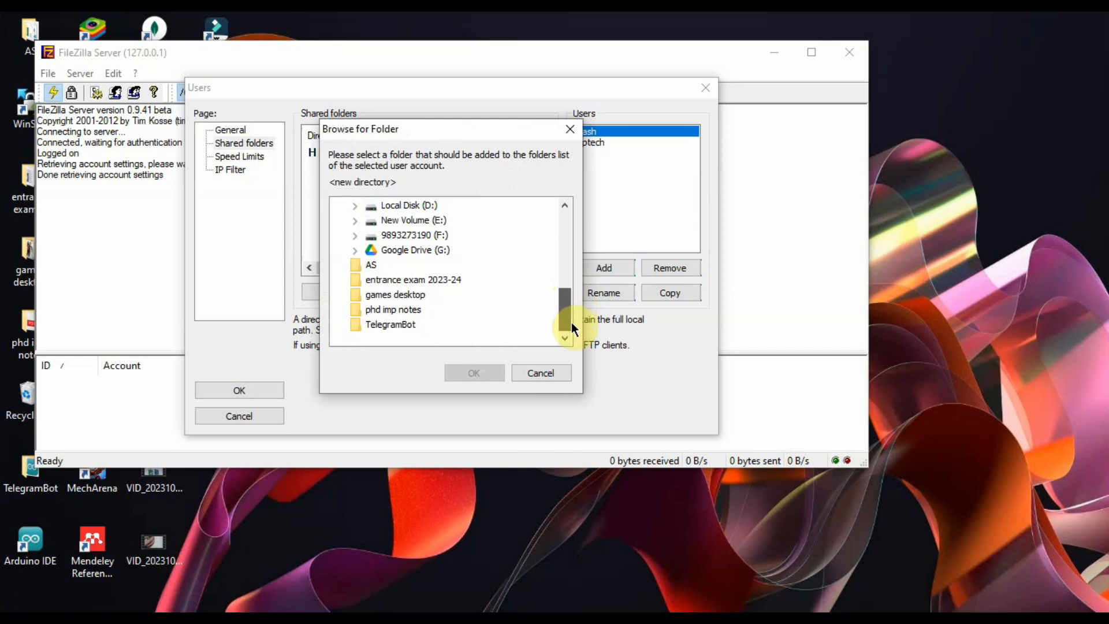
# Step: Choose New Volume (E:) > ebooks as the shared home folder and save the account
pyautogui.click(386, 310)
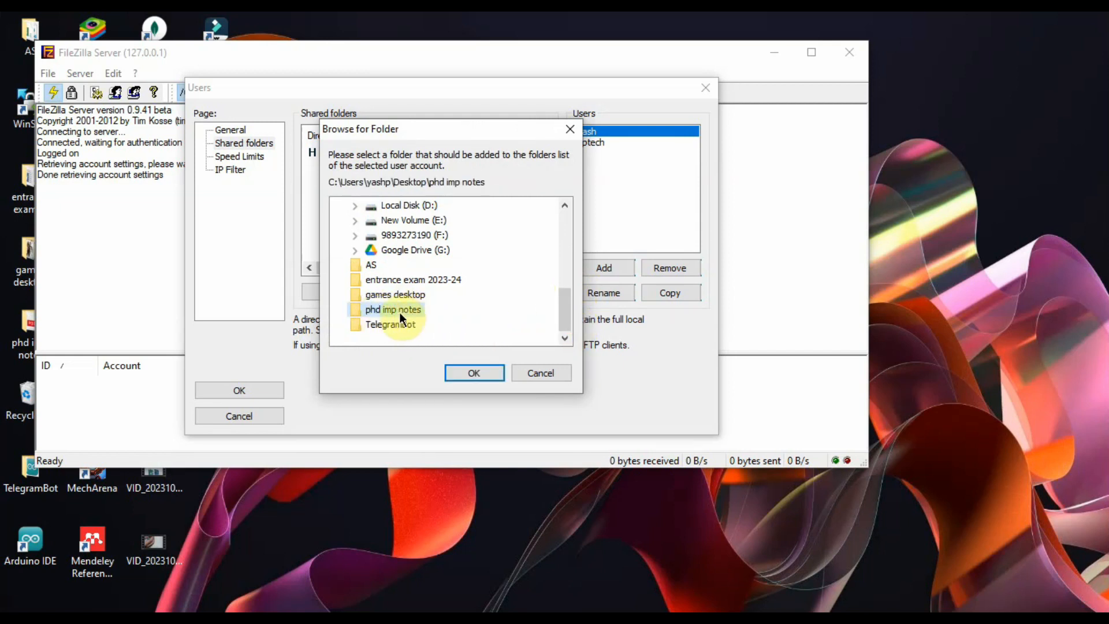
pyautogui.scroll(2, 411, 297)
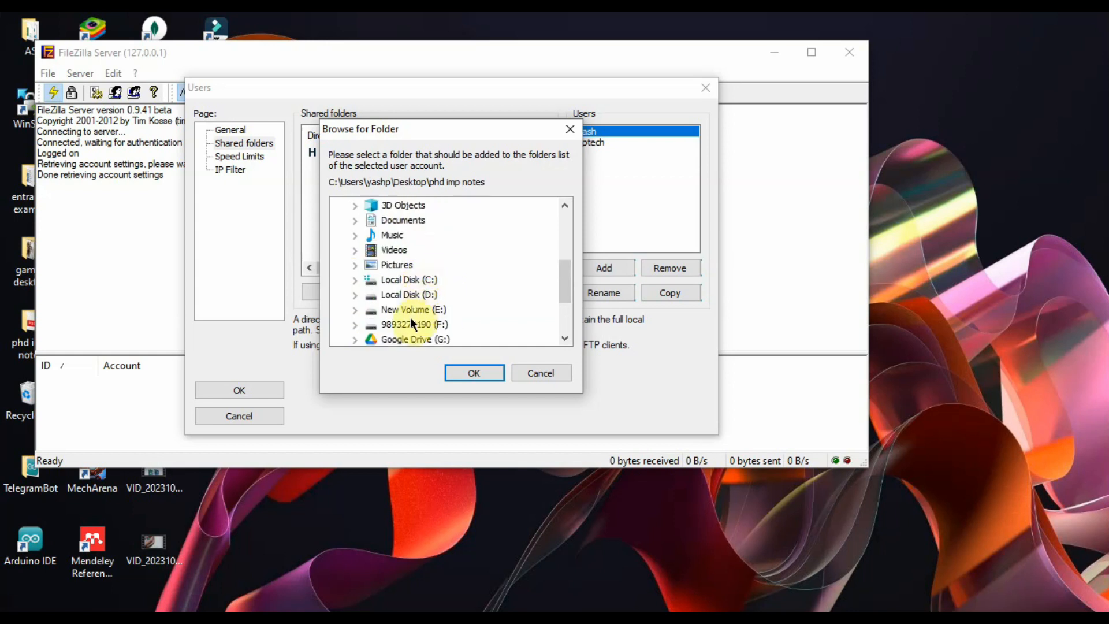
pyautogui.click(352, 325)
pyautogui.scroll(-2, 442, 316)
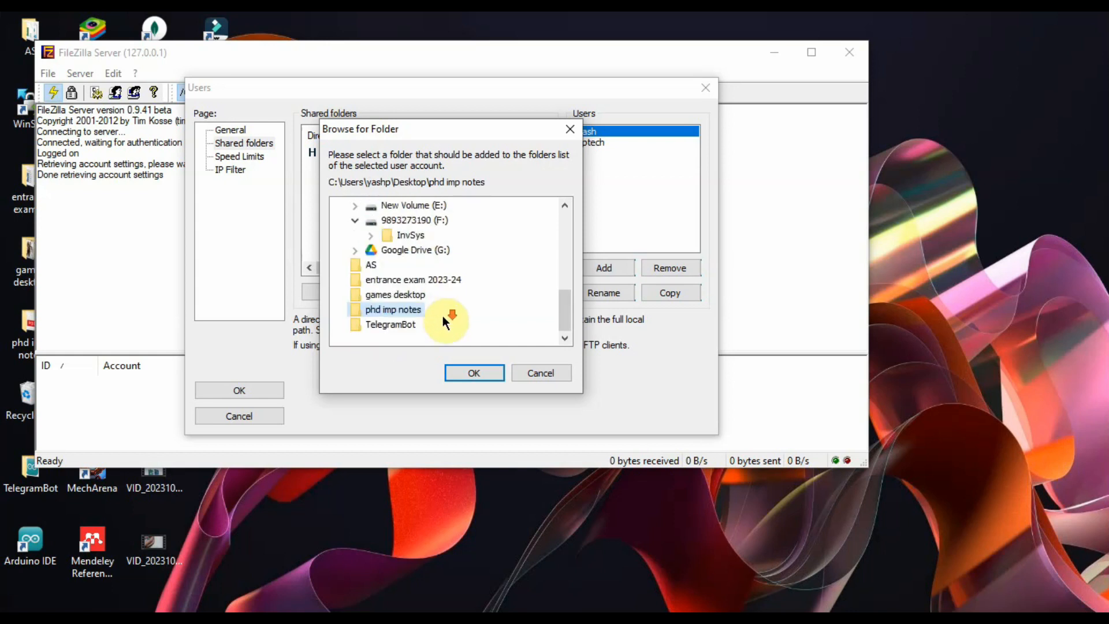
pyautogui.click(401, 221)
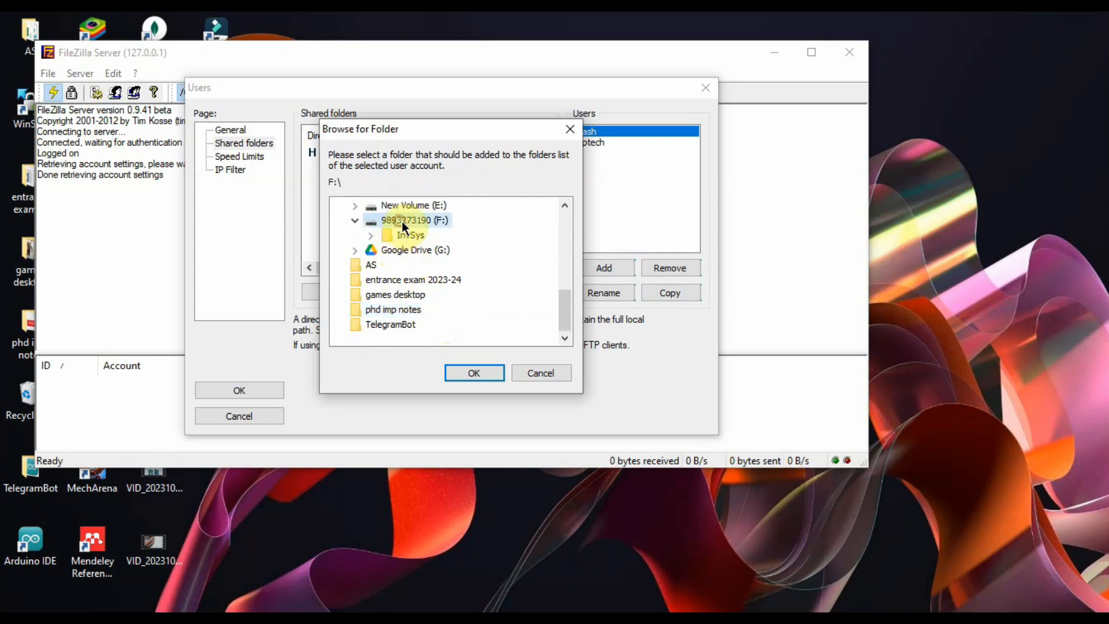
pyautogui.click(410, 207)
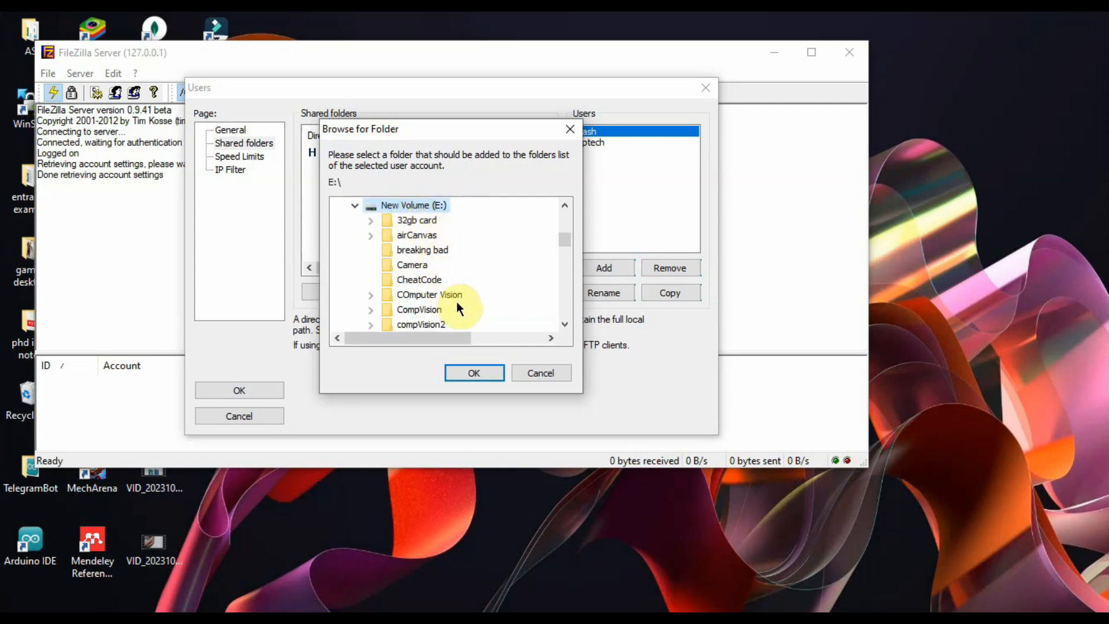
pyautogui.scroll(-3, 418, 304)
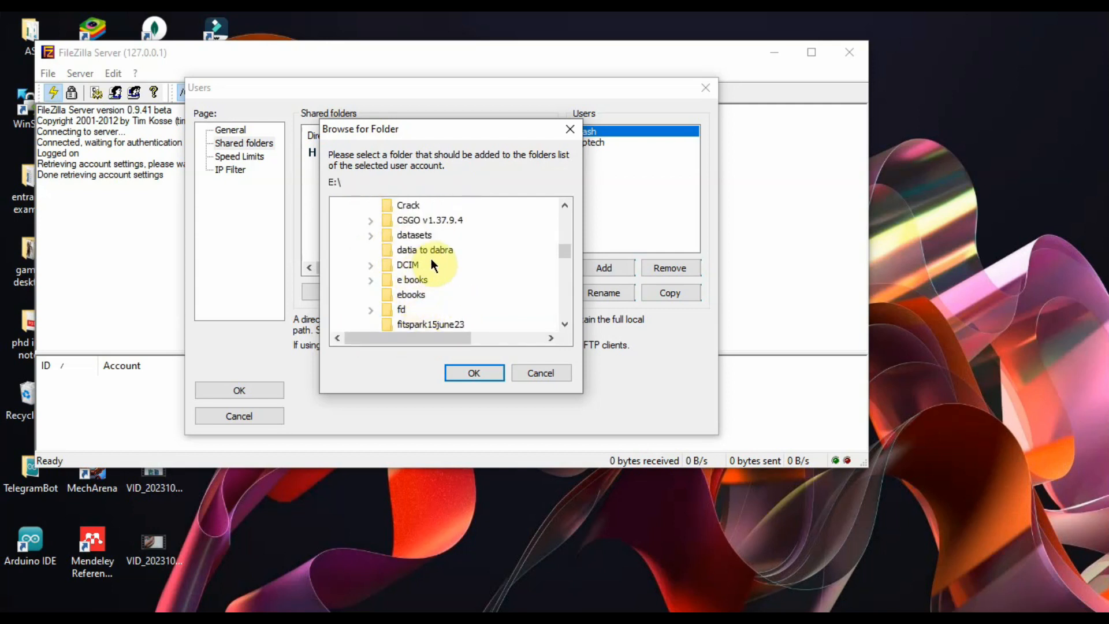
pyautogui.scroll(-2, 436, 263)
pyautogui.scroll(1, 440, 281)
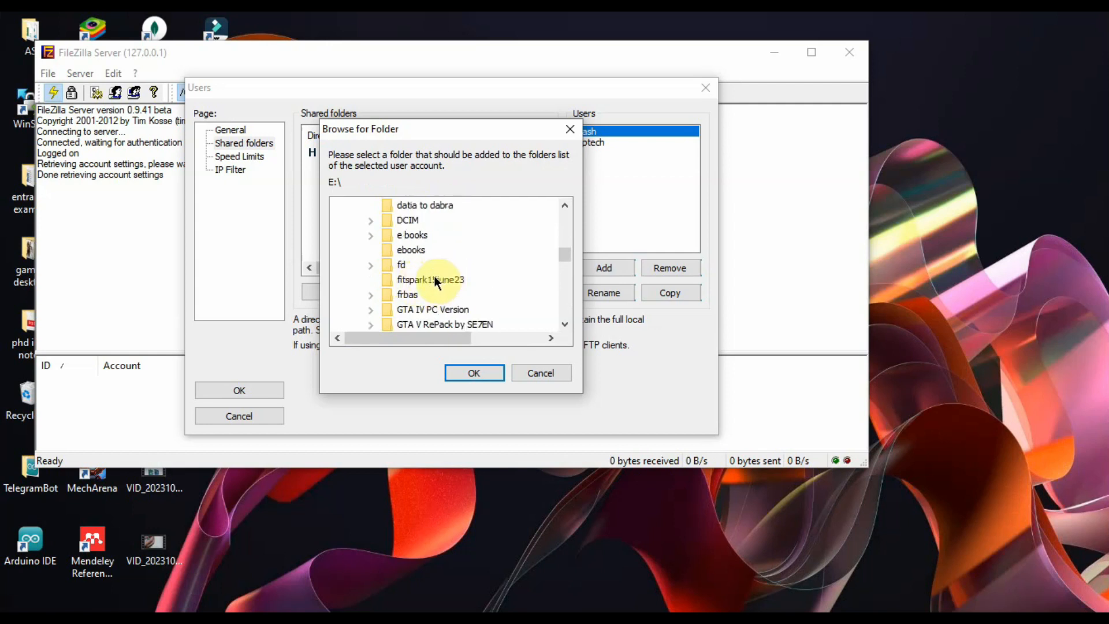
pyautogui.click(413, 251)
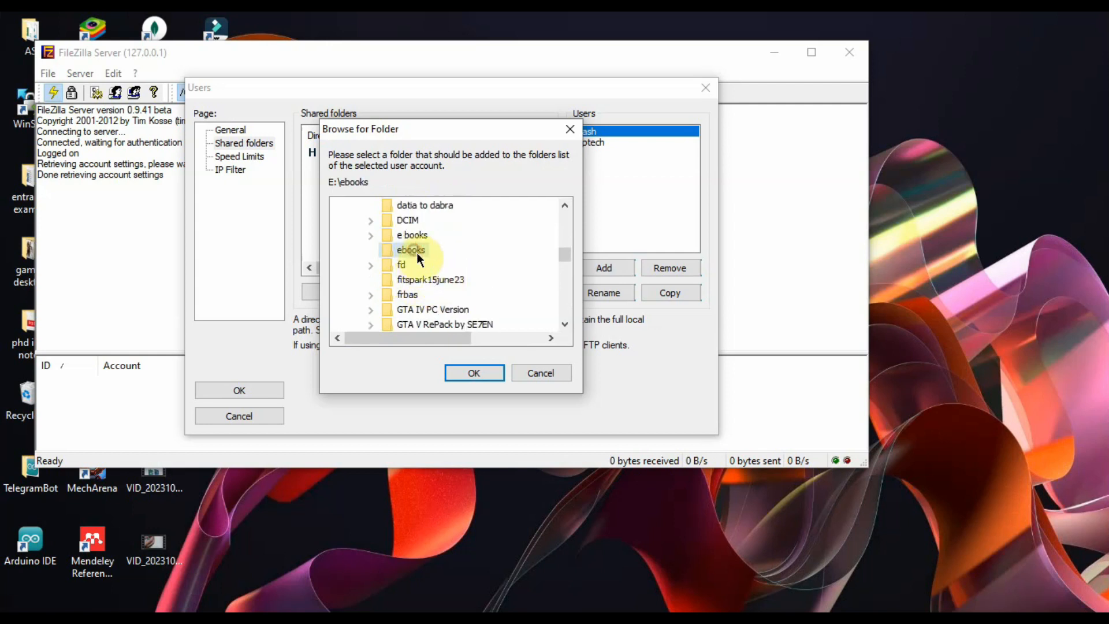
pyautogui.click(483, 367)
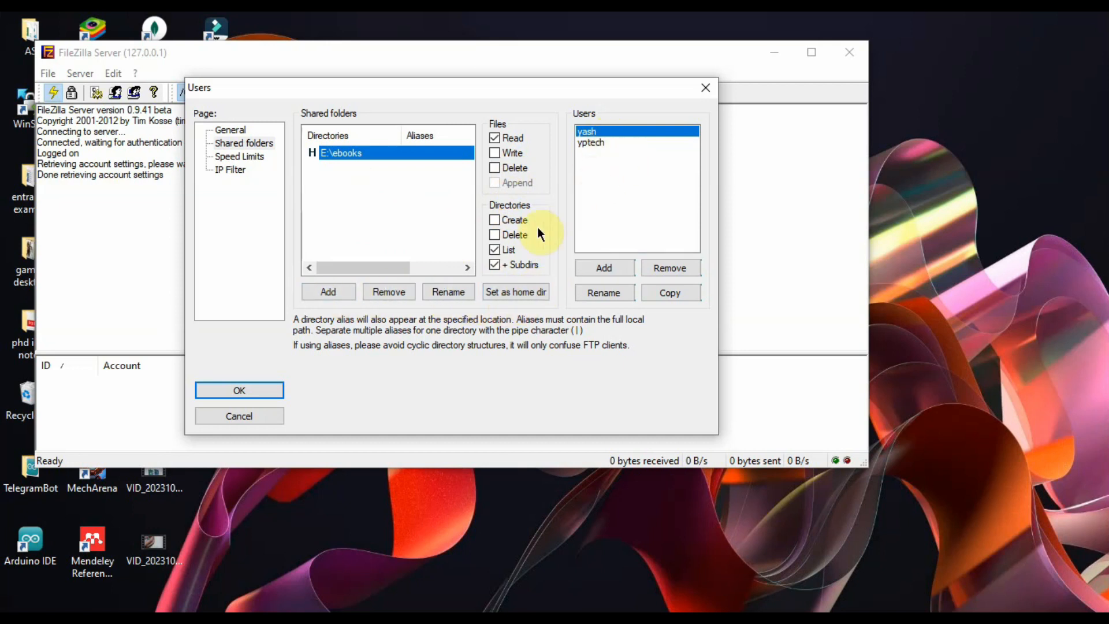
pyautogui.click(247, 390)
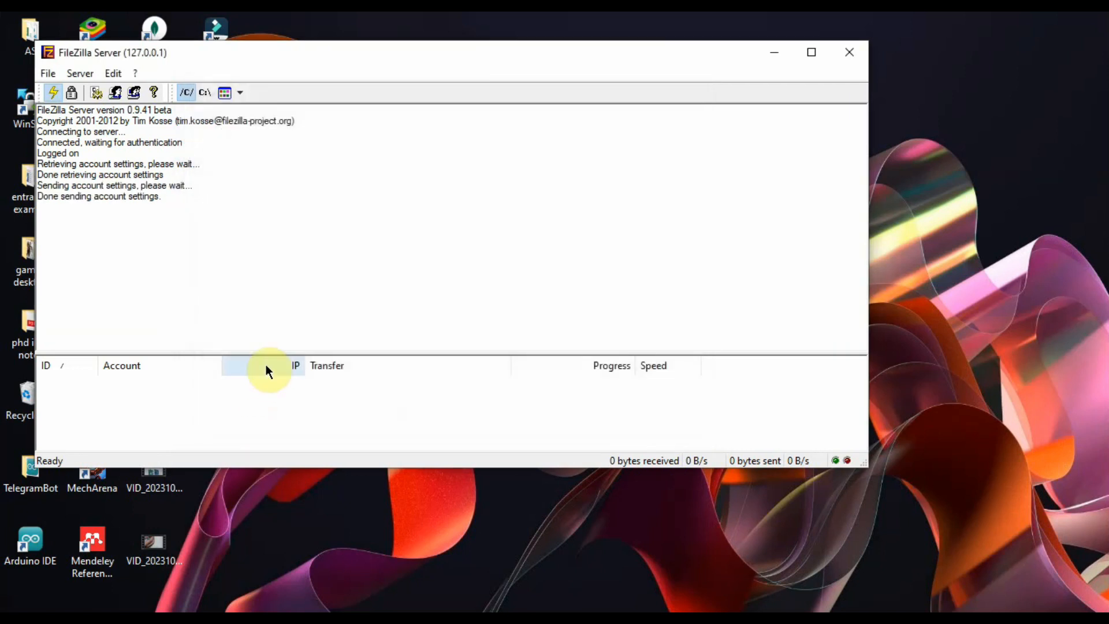
# Step: Enable a password on the first user account and save the settings
pyautogui.moveTo(43, 199); pyautogui.dragTo(211, 227)
pyautogui.click(205, 215)
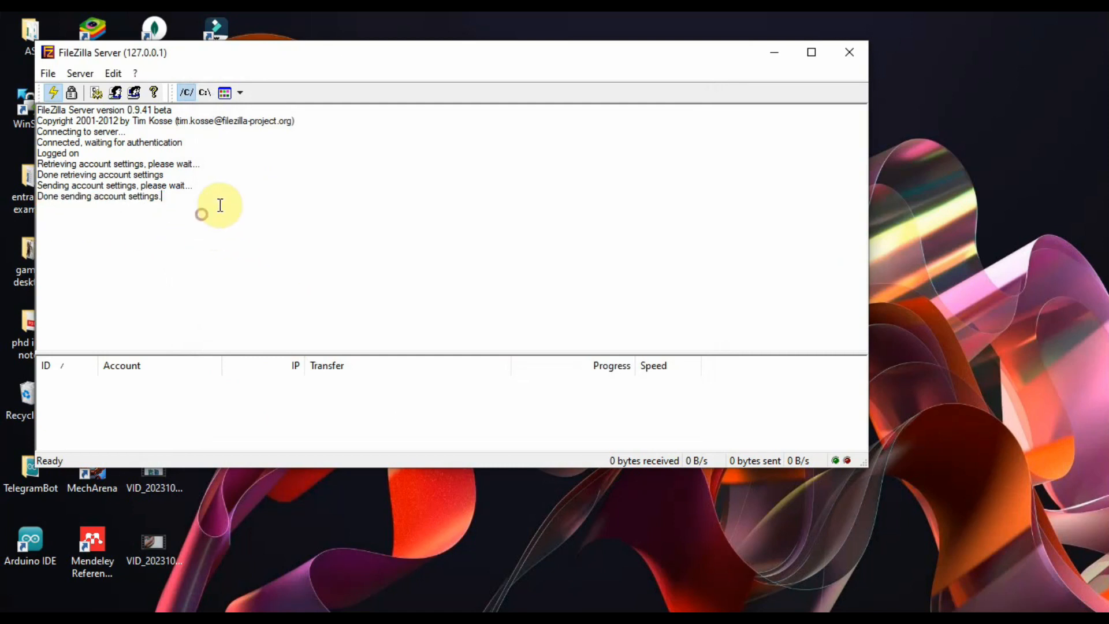
pyautogui.click(113, 73)
pyautogui.click(147, 117)
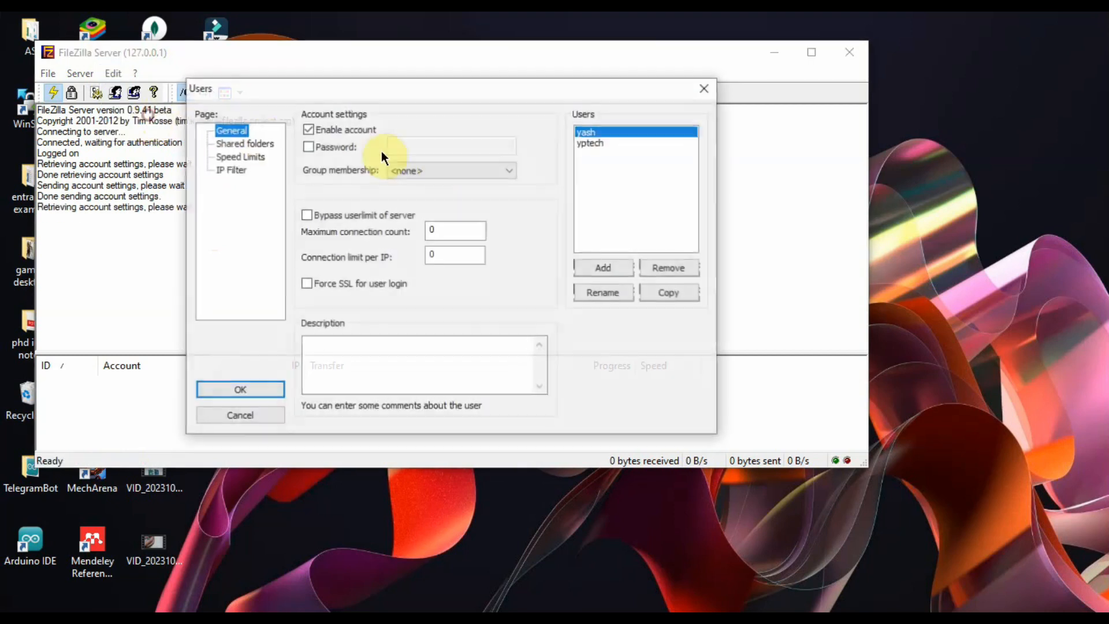
pyautogui.click(595, 132)
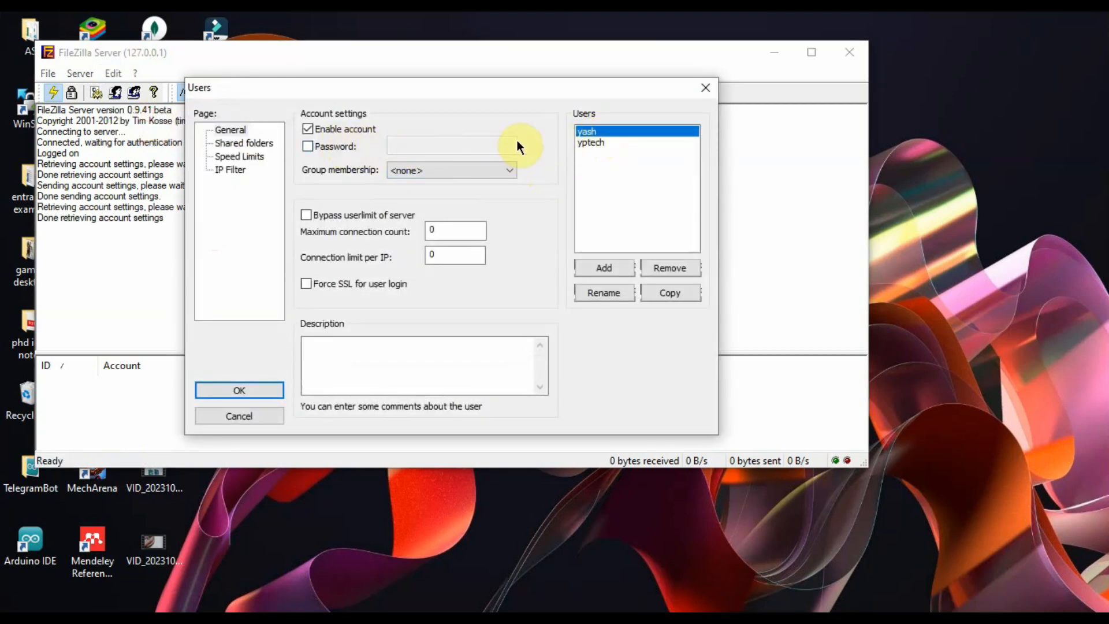
pyautogui.click(592, 142)
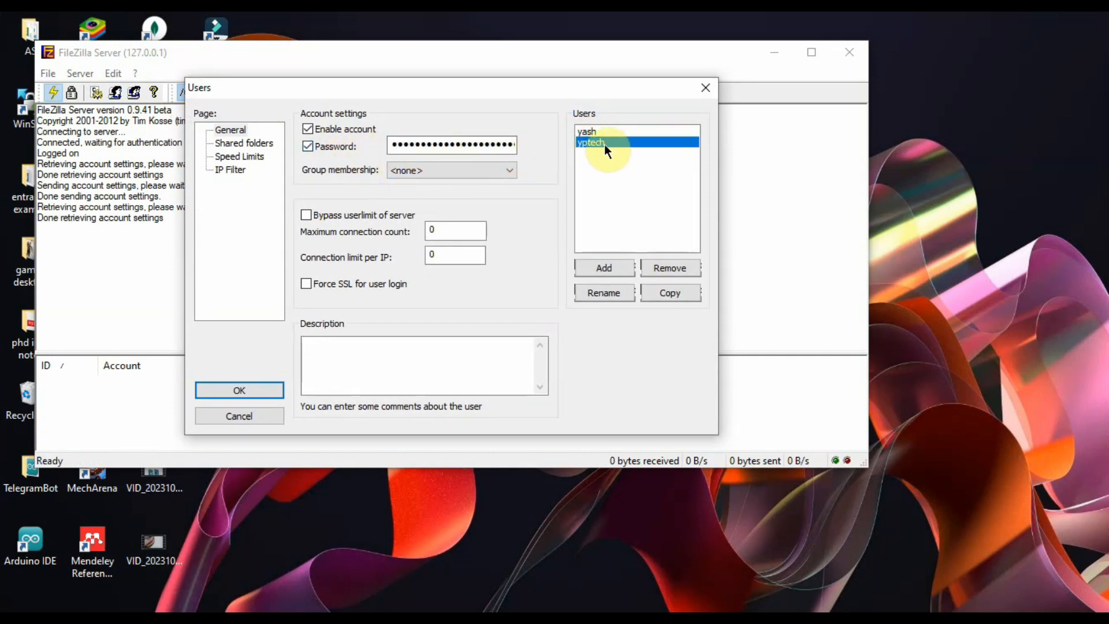
pyautogui.click(588, 132)
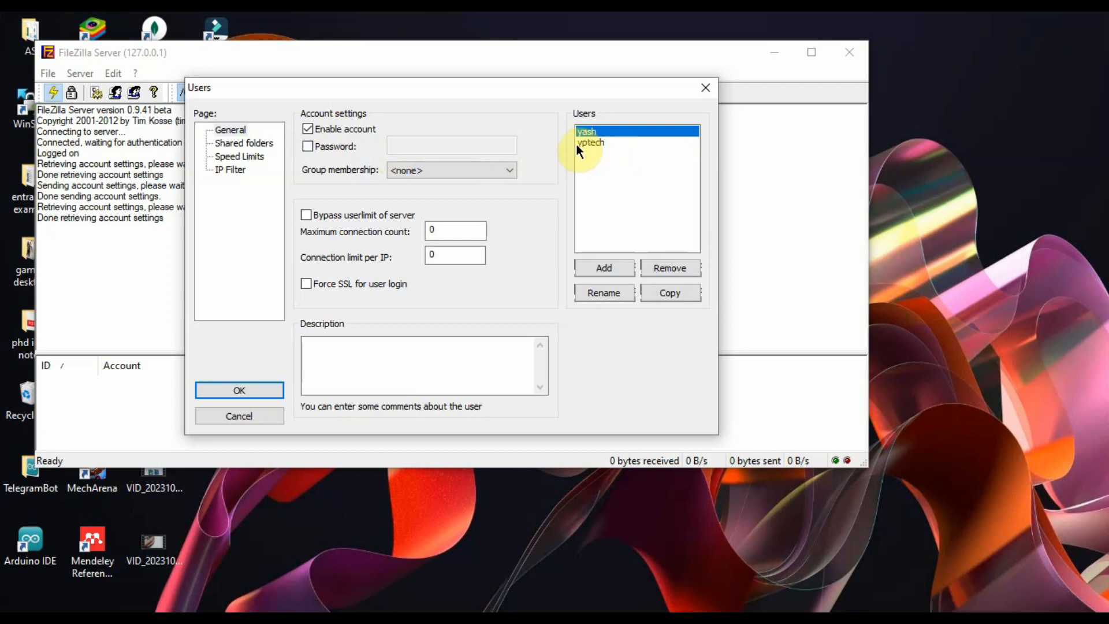
pyautogui.click(308, 147)
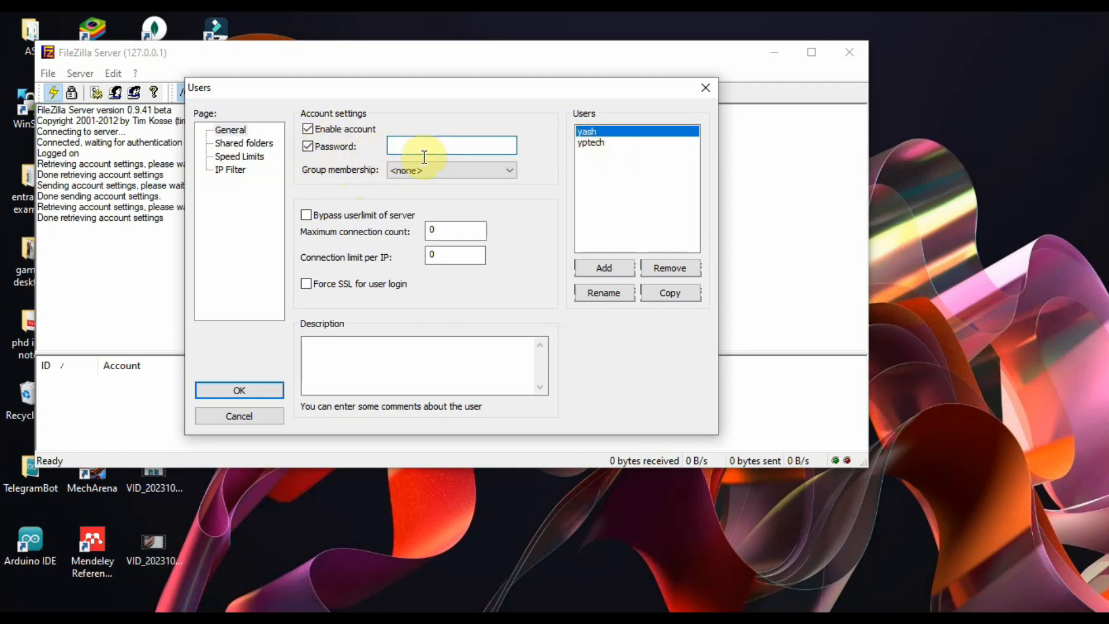
pyautogui.write('12345')
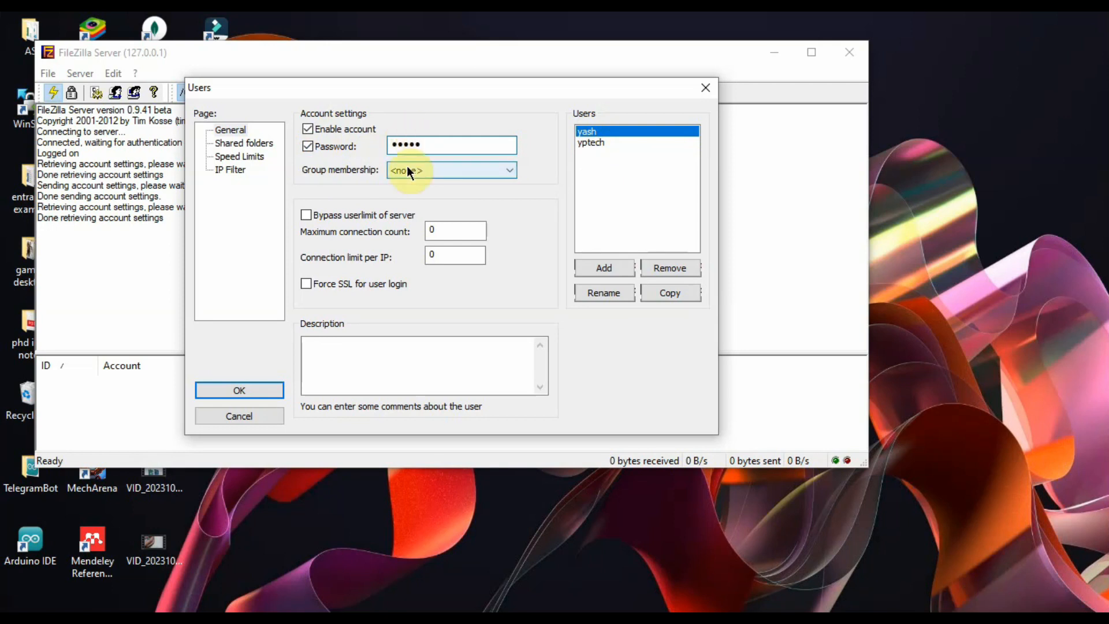
pyautogui.click(271, 395)
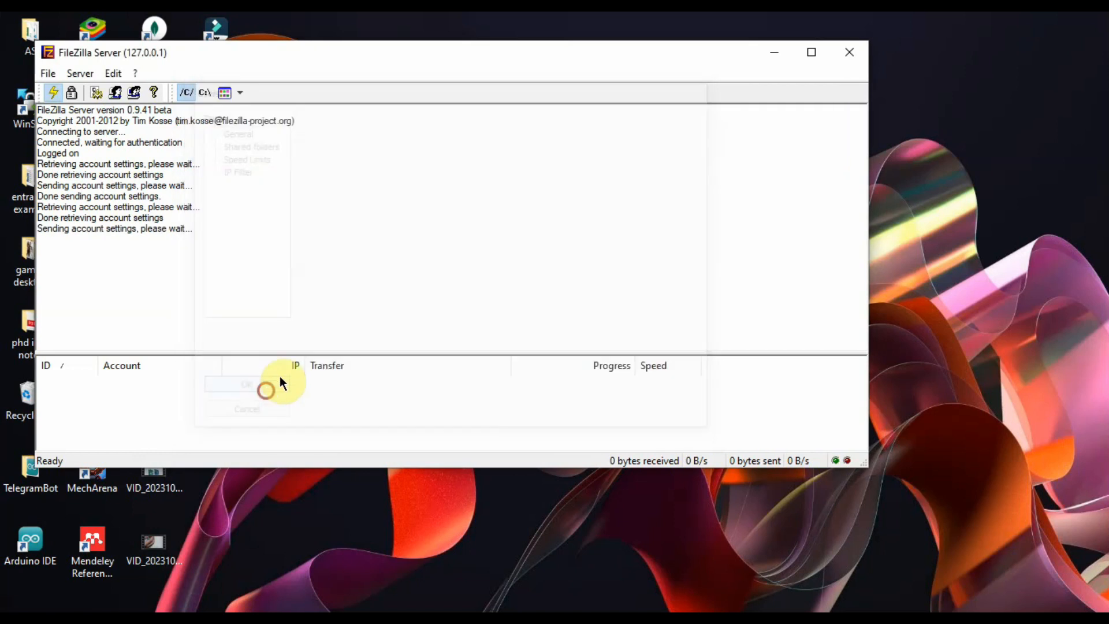
# Step: Reopen the Users dialog to confirm the password is still set
pyautogui.click(113, 73)
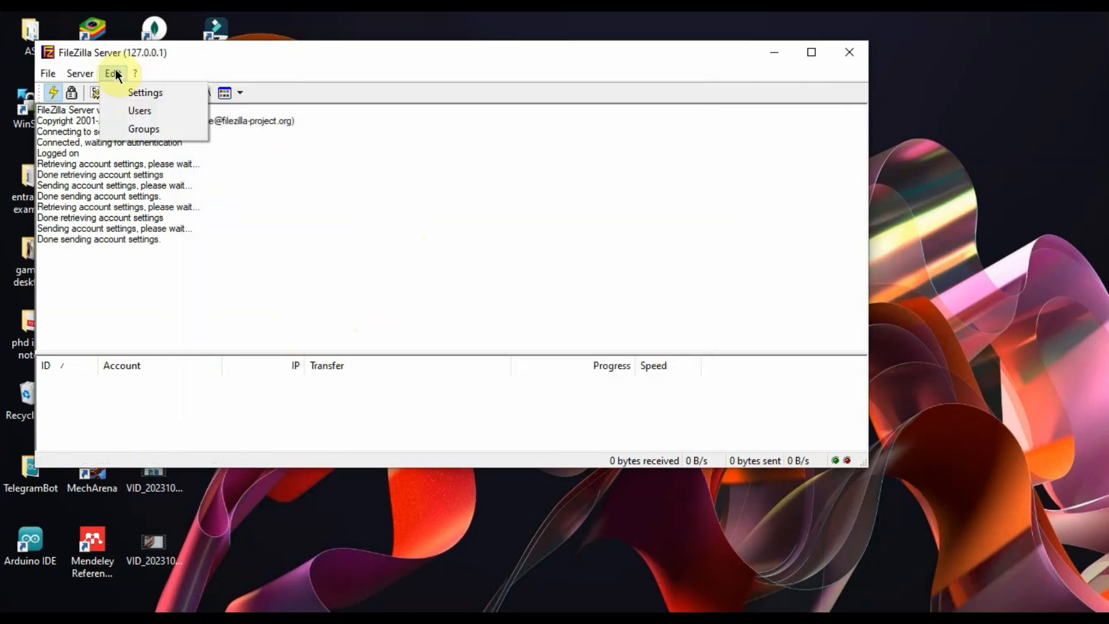
pyautogui.click(119, 112)
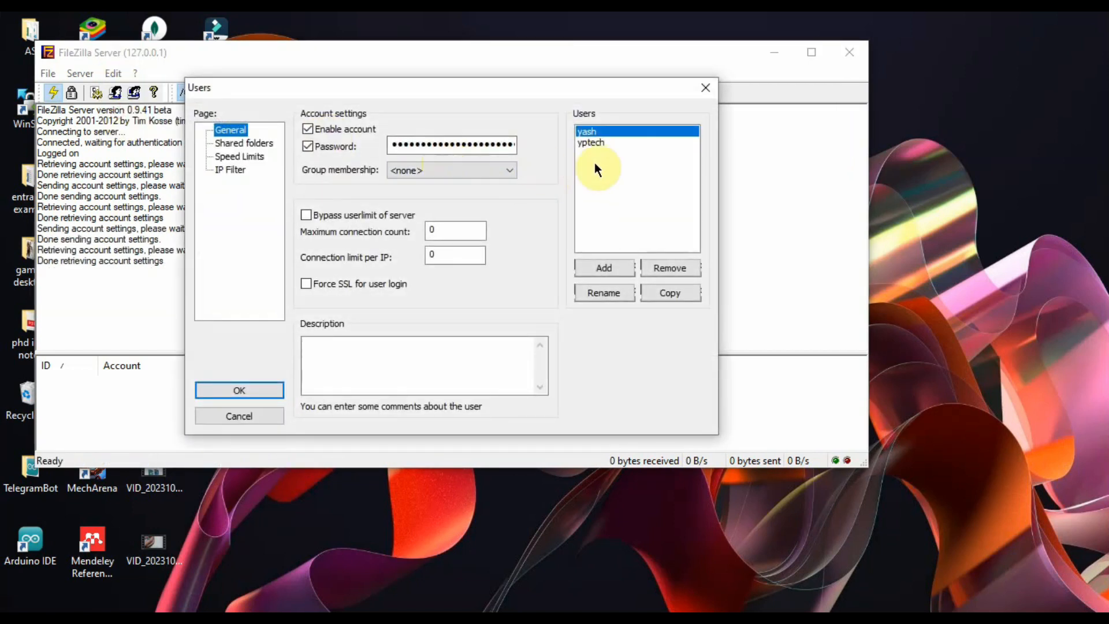
pyautogui.click(604, 133)
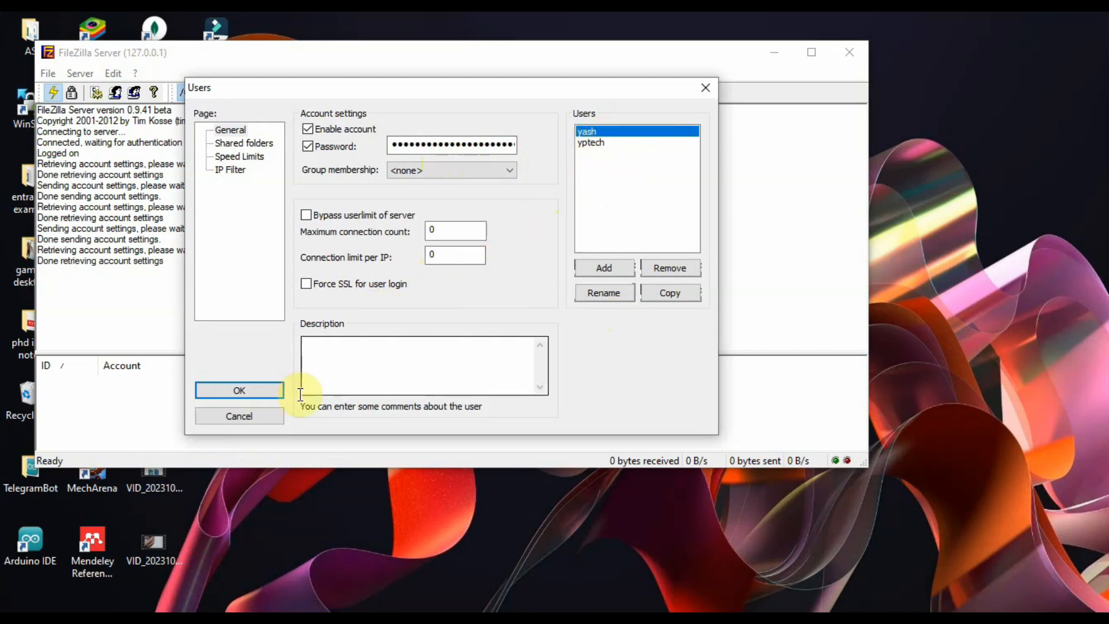
pyautogui.click(234, 388)
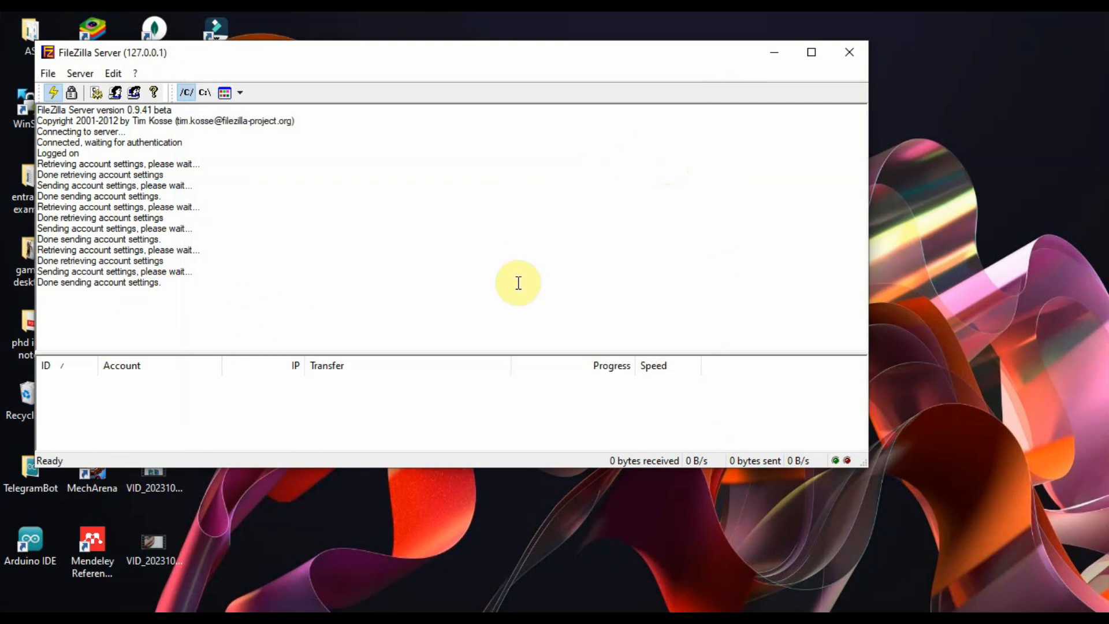
# Step: Confirm in XAMPP that FileZilla runs on ports 21 and 14147, then open the Run box
pyautogui.click(246, 616)
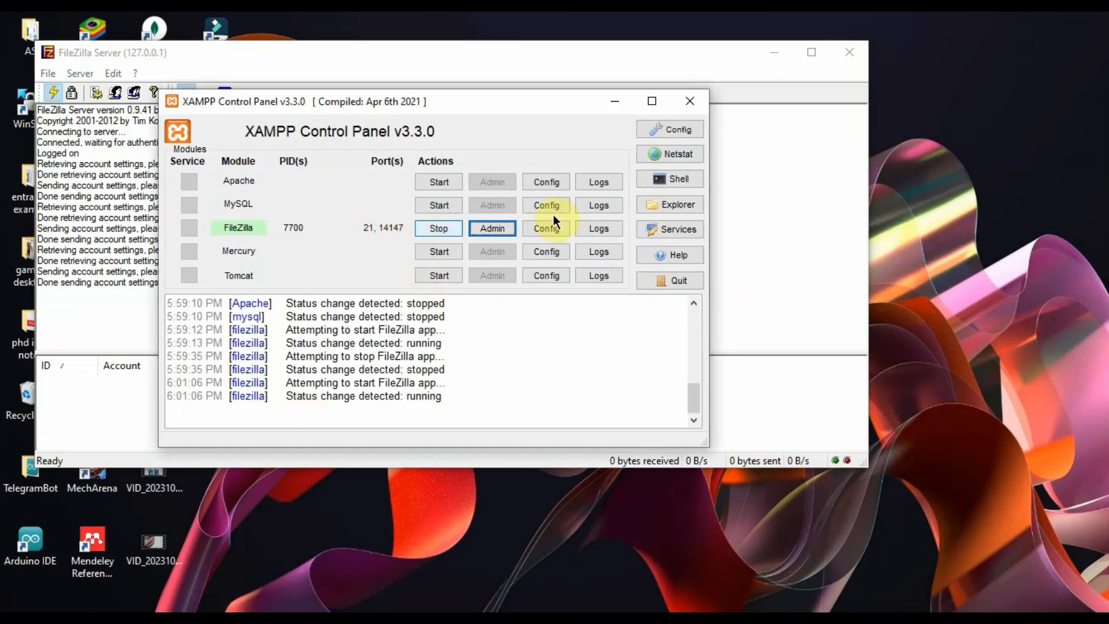
pyautogui.moveTo(511, 108); pyautogui.dragTo(546, 140)
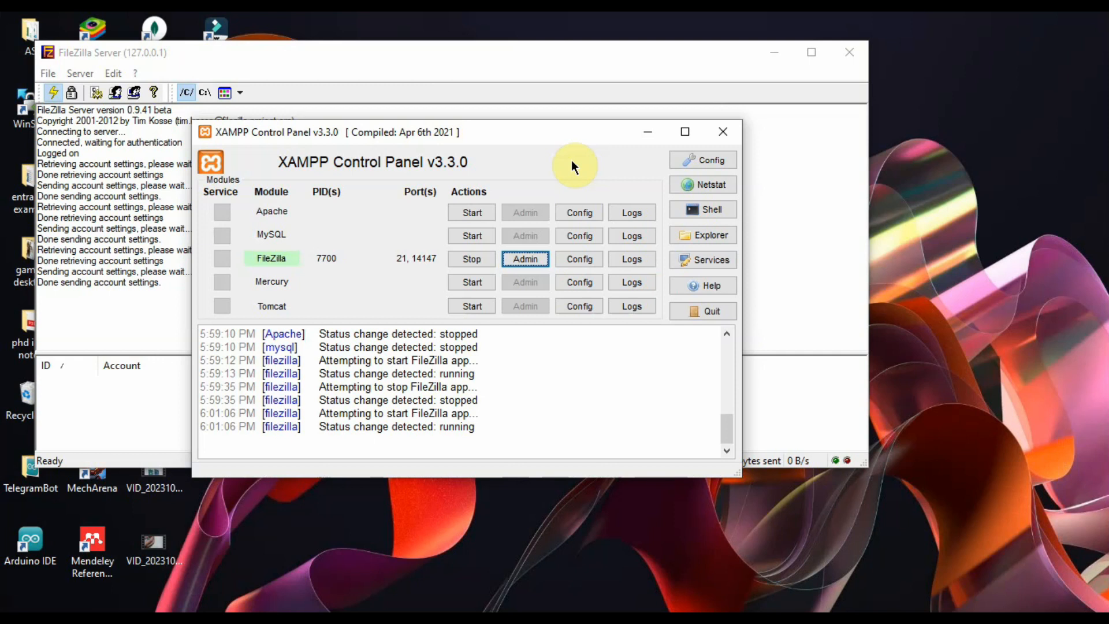
pyautogui.press('super+r')
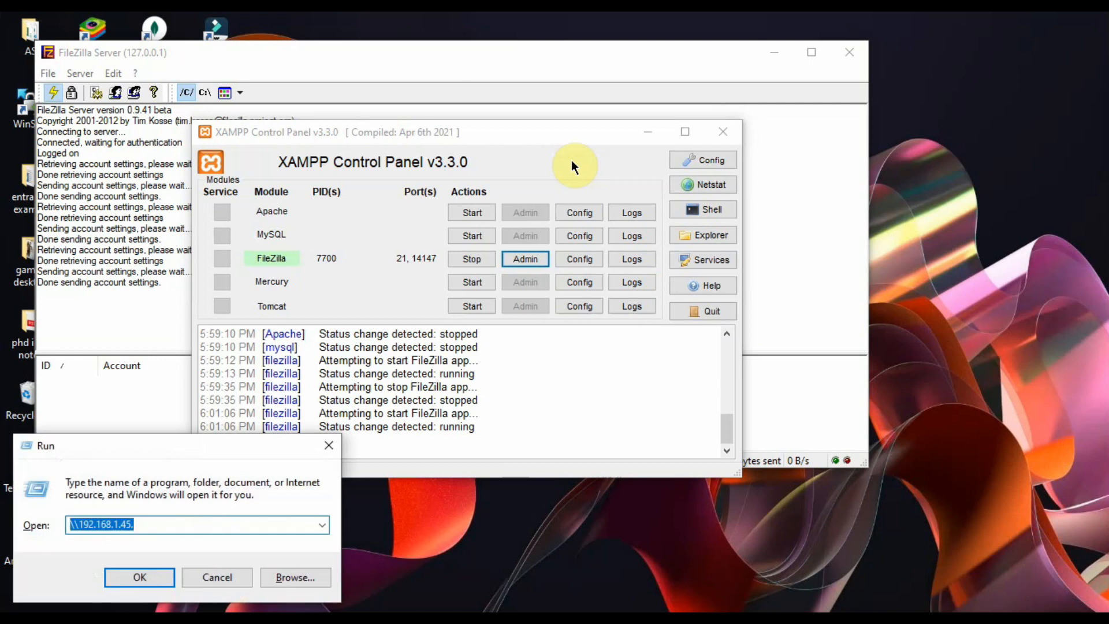
# Step: Run ipconfig in Command Prompt and select the IPv4 address 192.168.1.45
pyautogui.write('cmd')
pyautogui.press('Return')
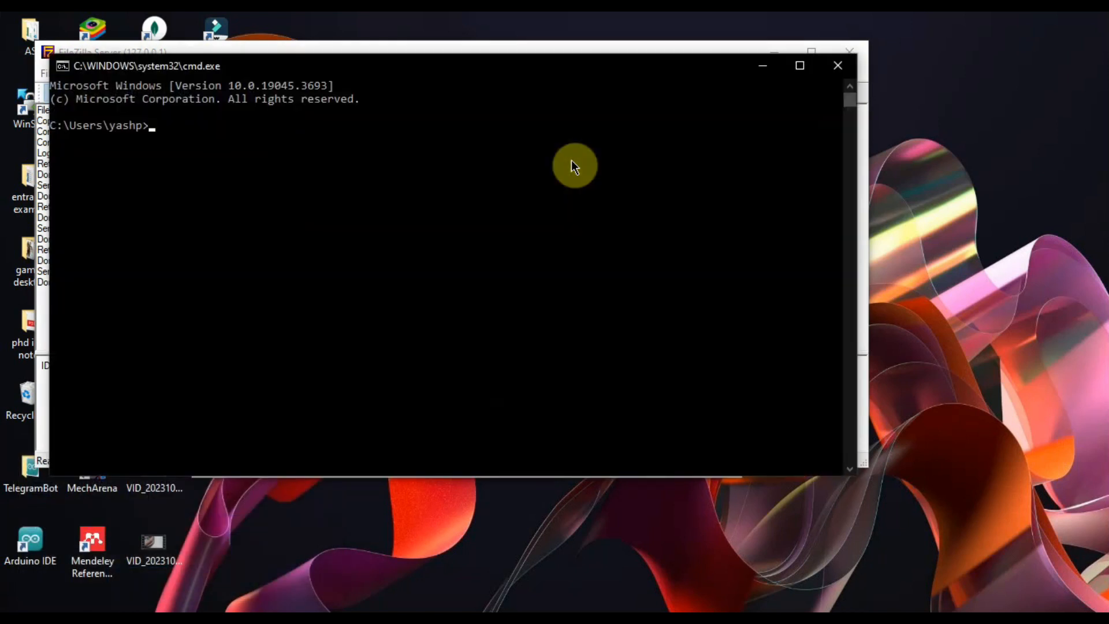
pyautogui.write('ipconfig')
pyautogui.press('Return')
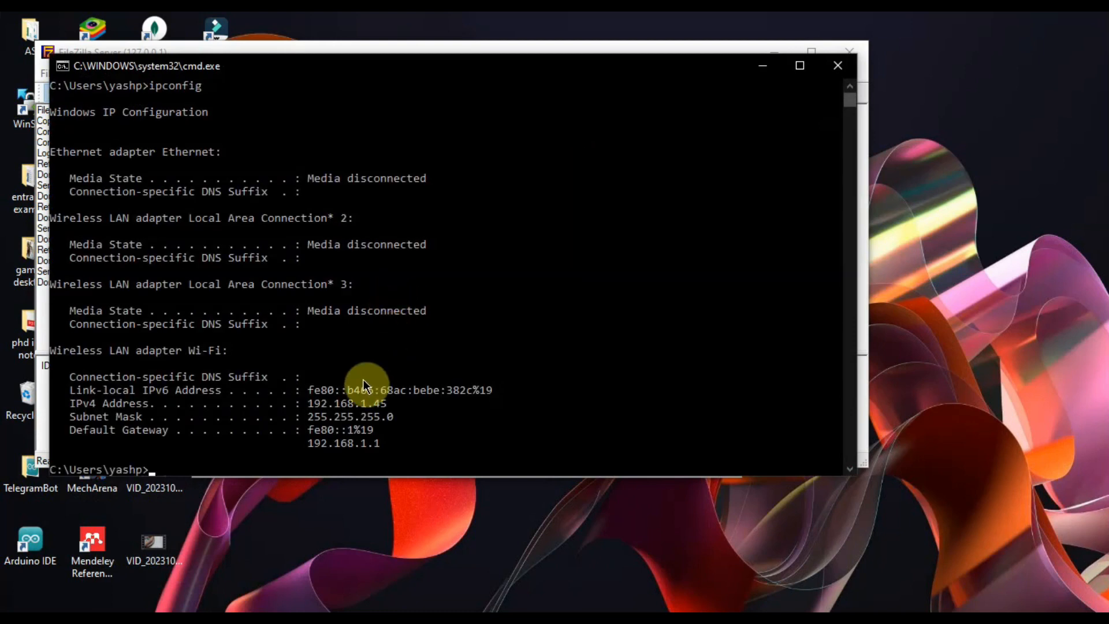
pyautogui.moveTo(306, 407); pyautogui.dragTo(410, 413)
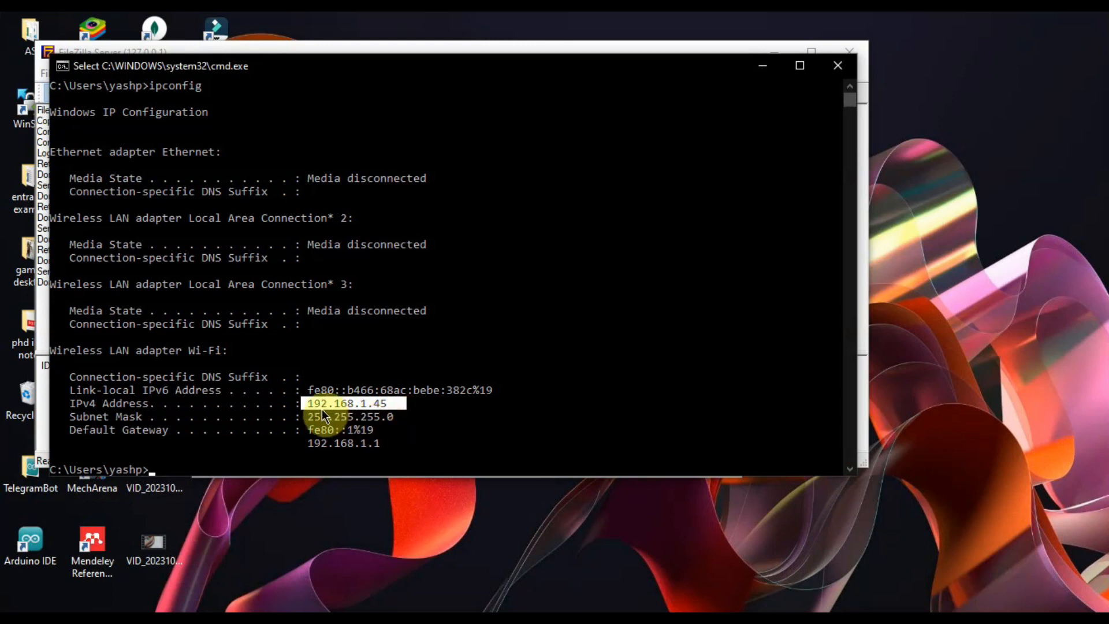
pyautogui.click(483, 403)
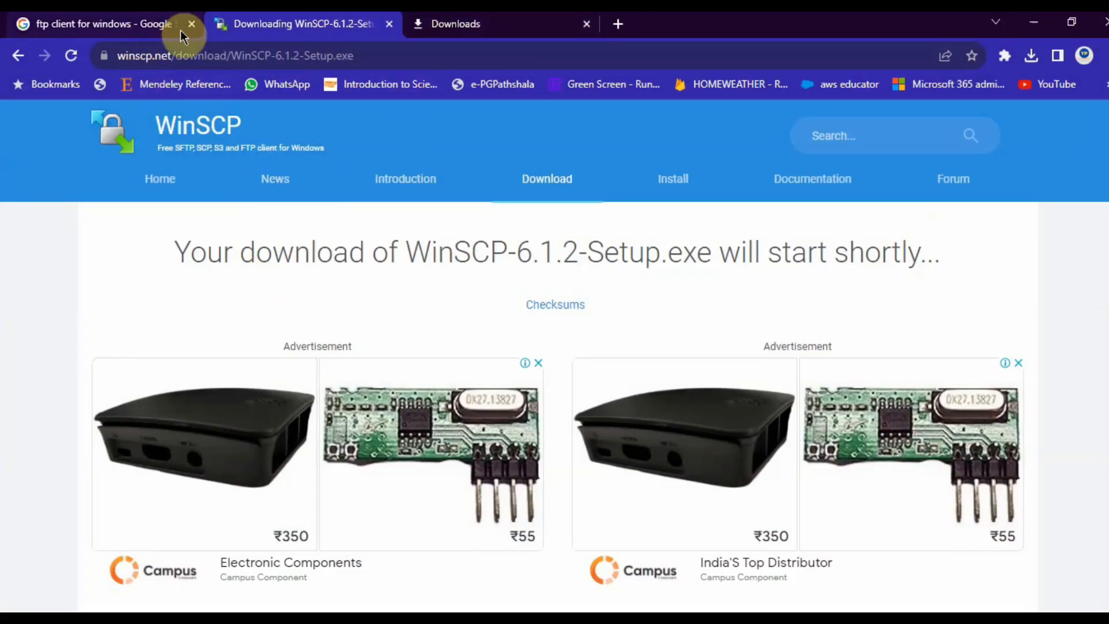
# Step: Close the WinSCP download and Downloads tabs and open the 'WinSCP :: Official Site' result
pyautogui.click(390, 24)
pyautogui.click(394, 25)
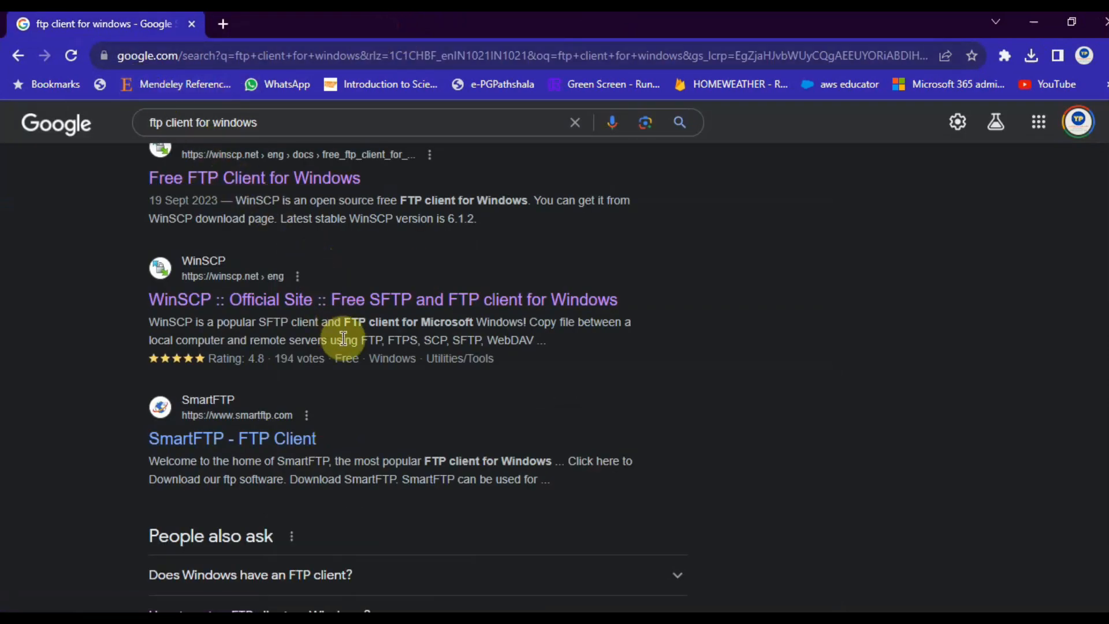
pyautogui.scroll(1, 331, 328)
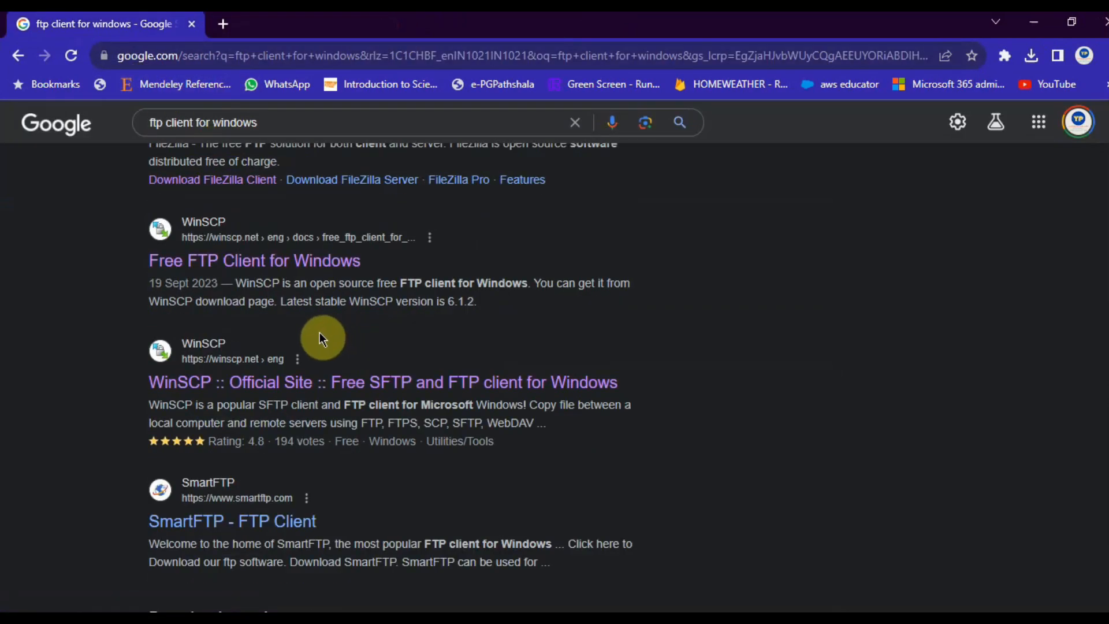
pyautogui.scroll(-2, 247, 359)
pyautogui.scroll(1, 293, 352)
pyautogui.scroll(3, 286, 351)
pyautogui.scroll(-2, 289, 355)
pyautogui.scroll(2, 289, 355)
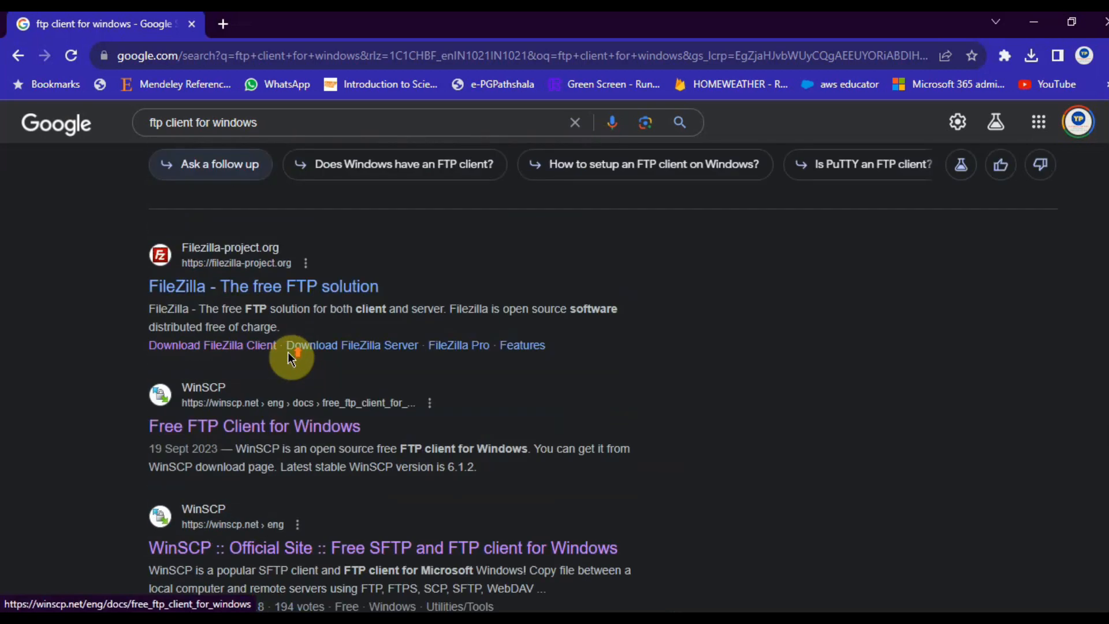
pyautogui.scroll(-3, 276, 302)
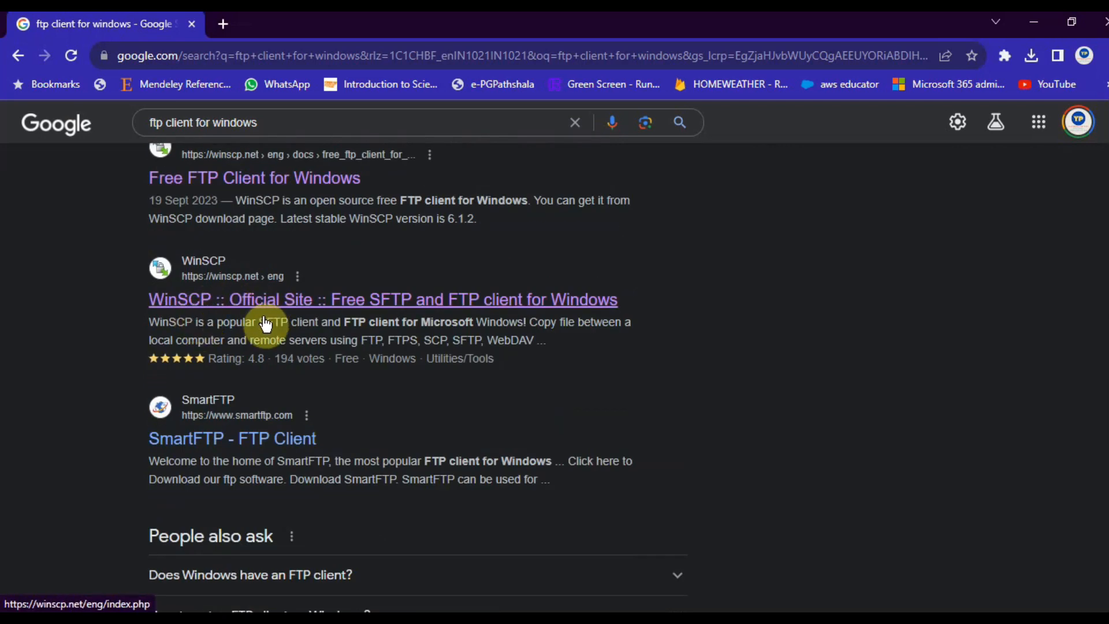
pyautogui.click(322, 311)
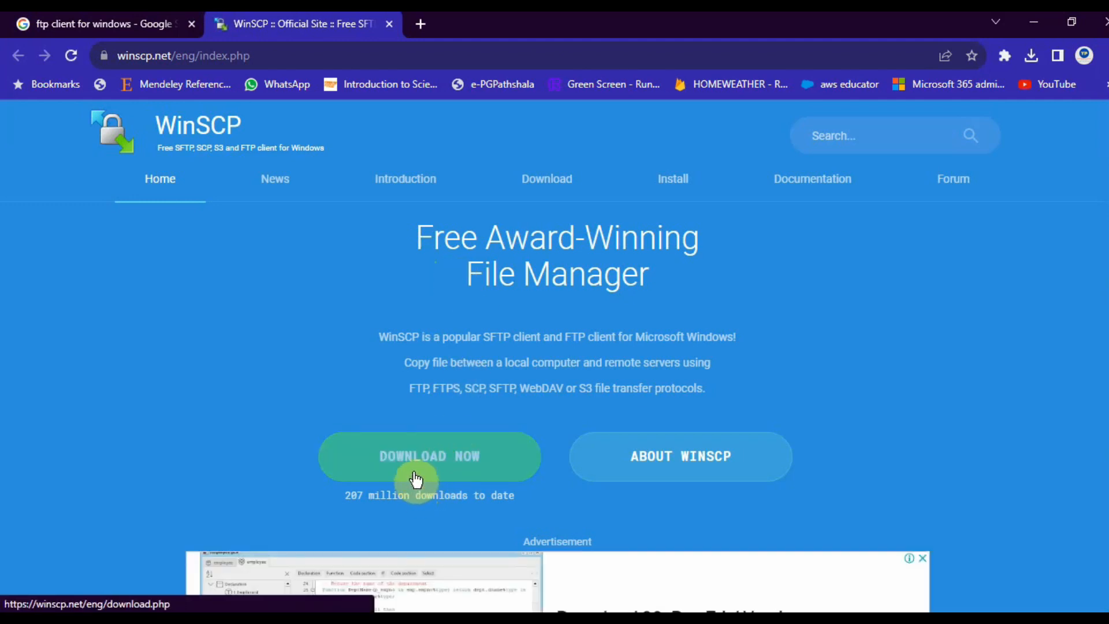
pyautogui.press('super')
# Step: Launch WinSCP and set the file protocol to FTP
pyautogui.write('winsc')
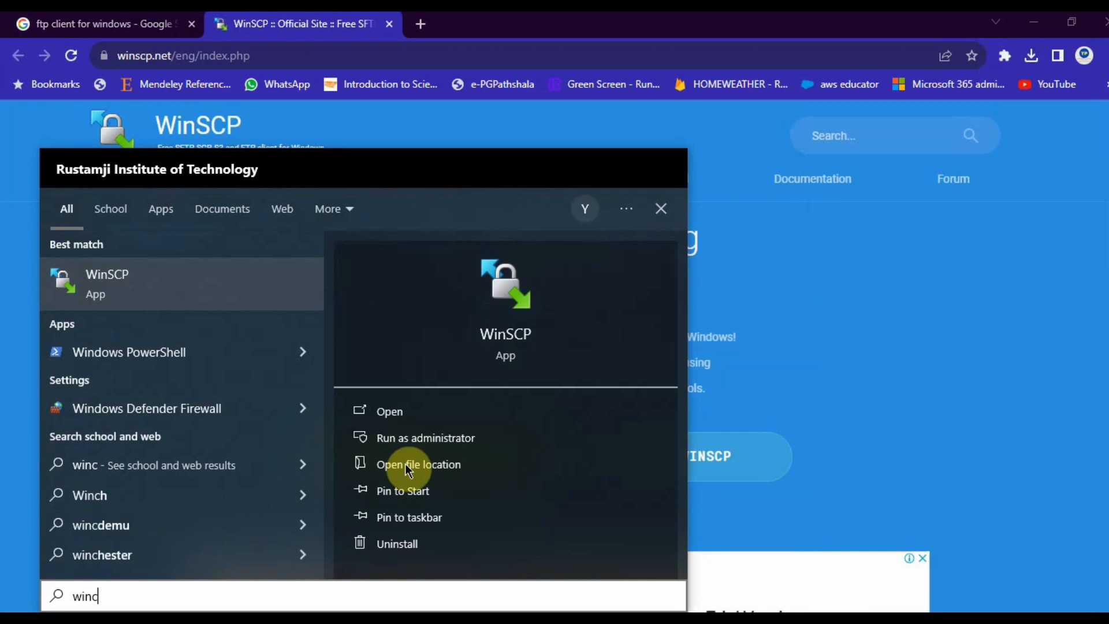
pyautogui.click(240, 304)
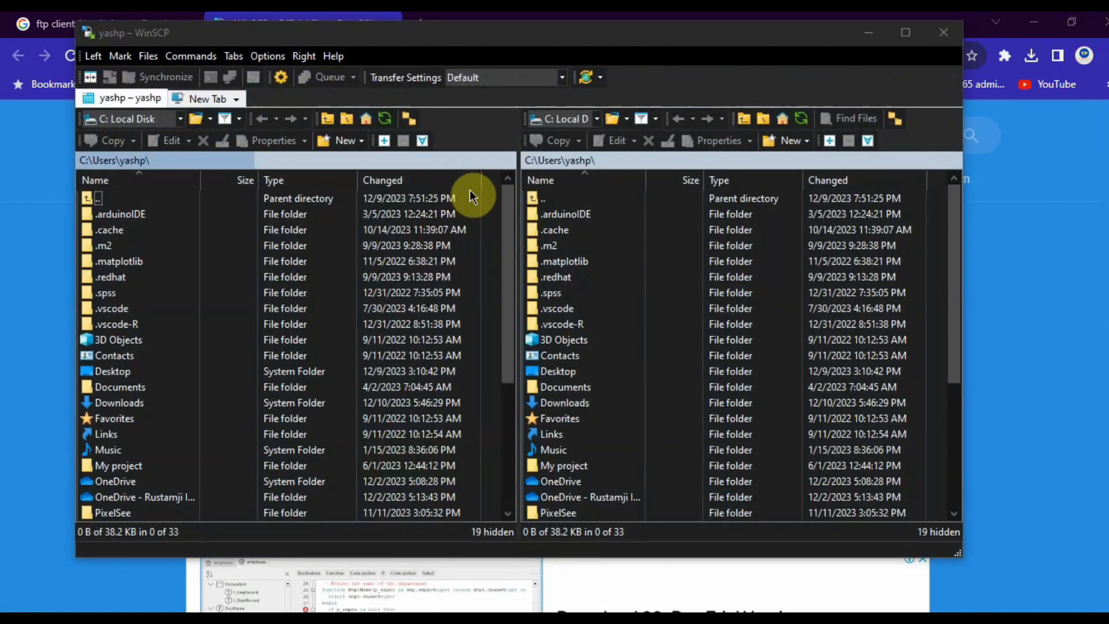
pyautogui.moveTo(632, 127); pyautogui.dragTo(522, 124)
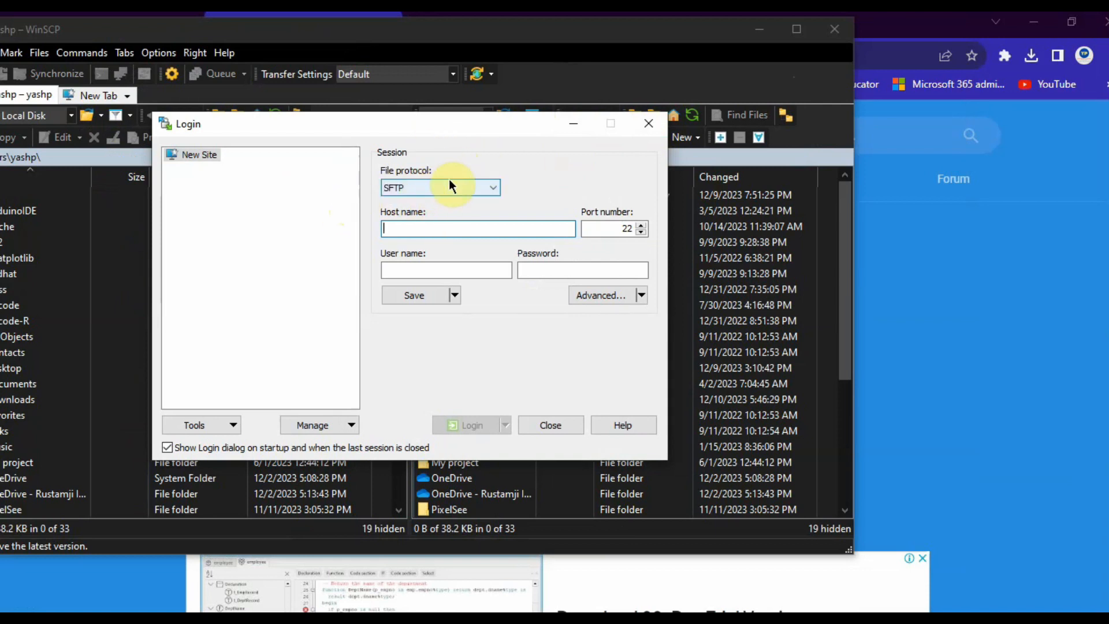
pyautogui.click(421, 186)
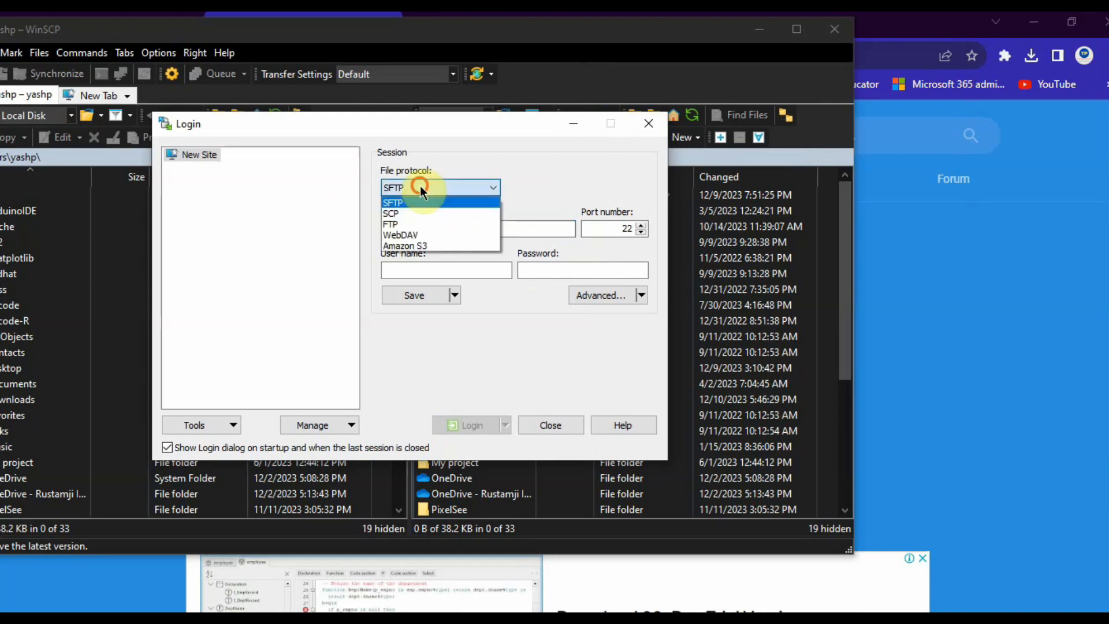
pyautogui.click(424, 224)
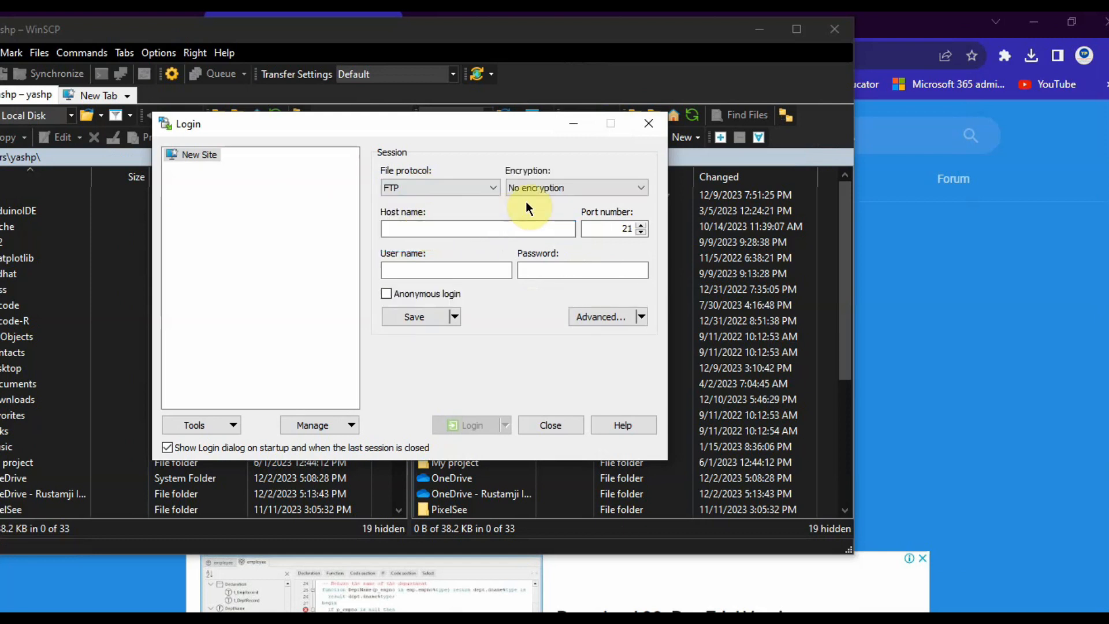
# Step: Enter host 192.168.1.45, user 'yash' and the password, save the site, and log in
pyautogui.click(431, 231)
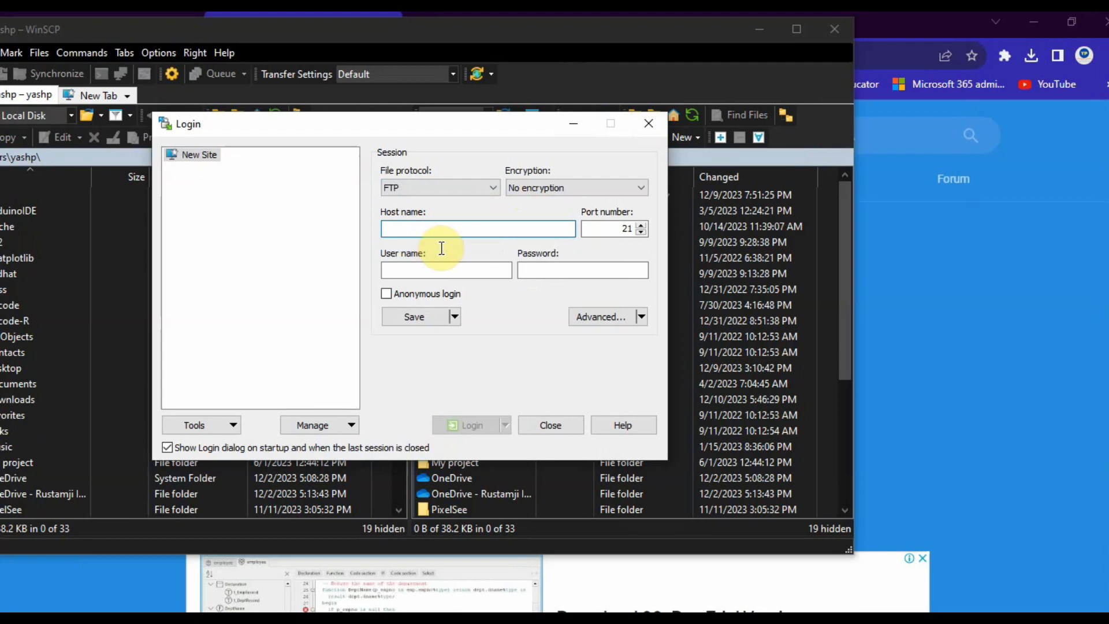
pyautogui.write('1')
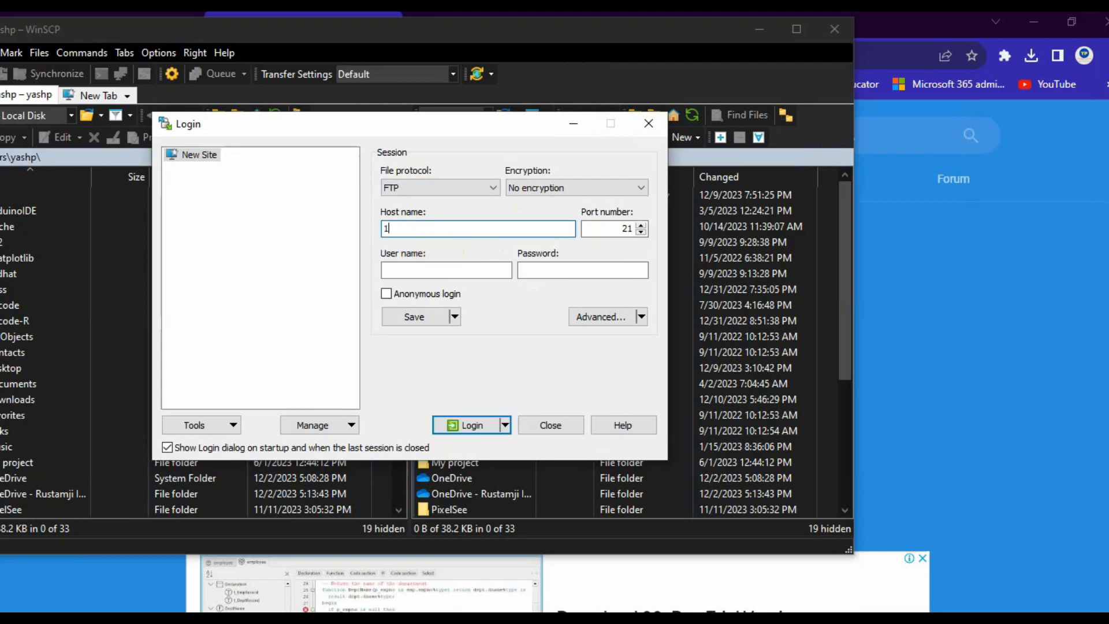
pyautogui.write('92.168.1.45')
pyautogui.click(460, 274)
pyautogui.write('yasd')
pyautogui.press('BackSpace')
pyautogui.write('h')
pyautogui.press('Tab')
pyautogui.write('*****')
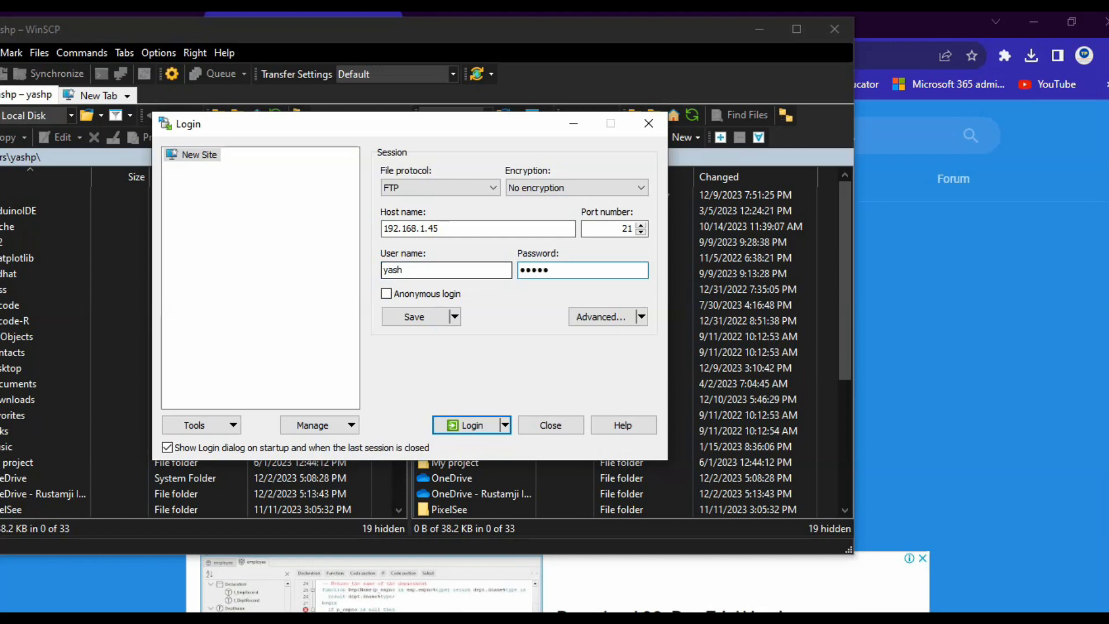
pyautogui.click(406, 319)
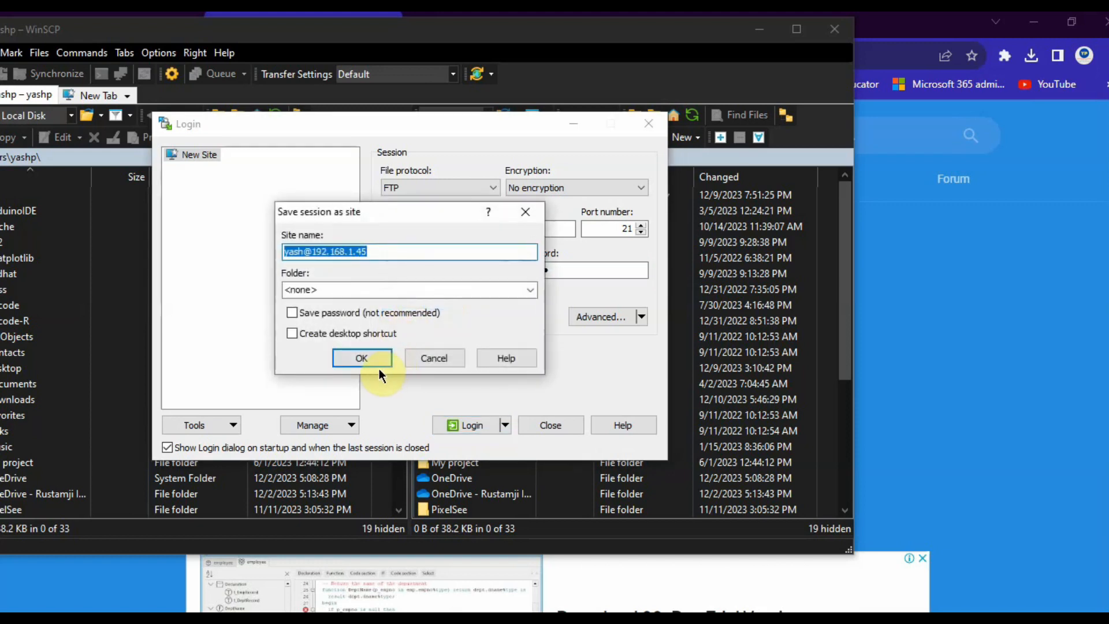
pyautogui.click(376, 363)
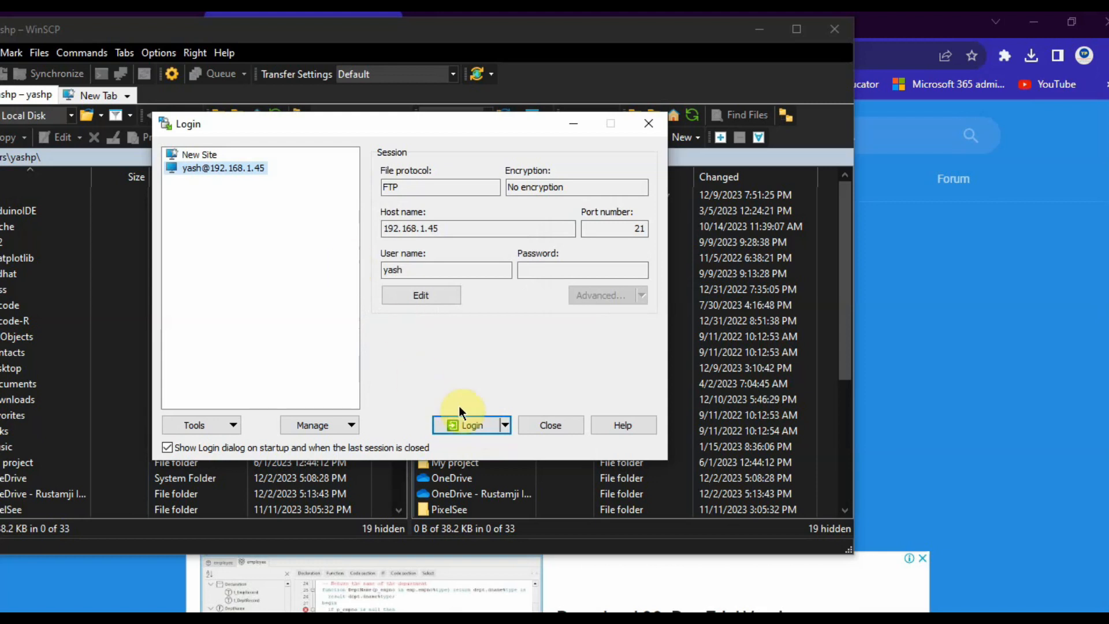
pyautogui.click(470, 425)
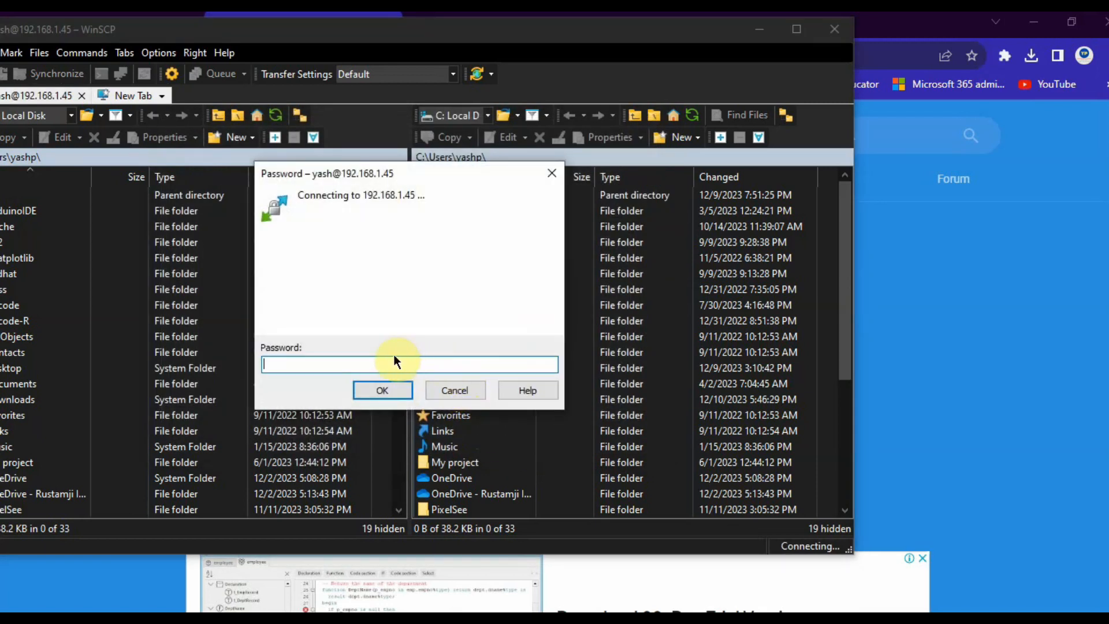
# Step: Submit the password to finish logging in and maximize the WinSCP window
pyautogui.write('••••••')
pyautogui.click(383, 391)
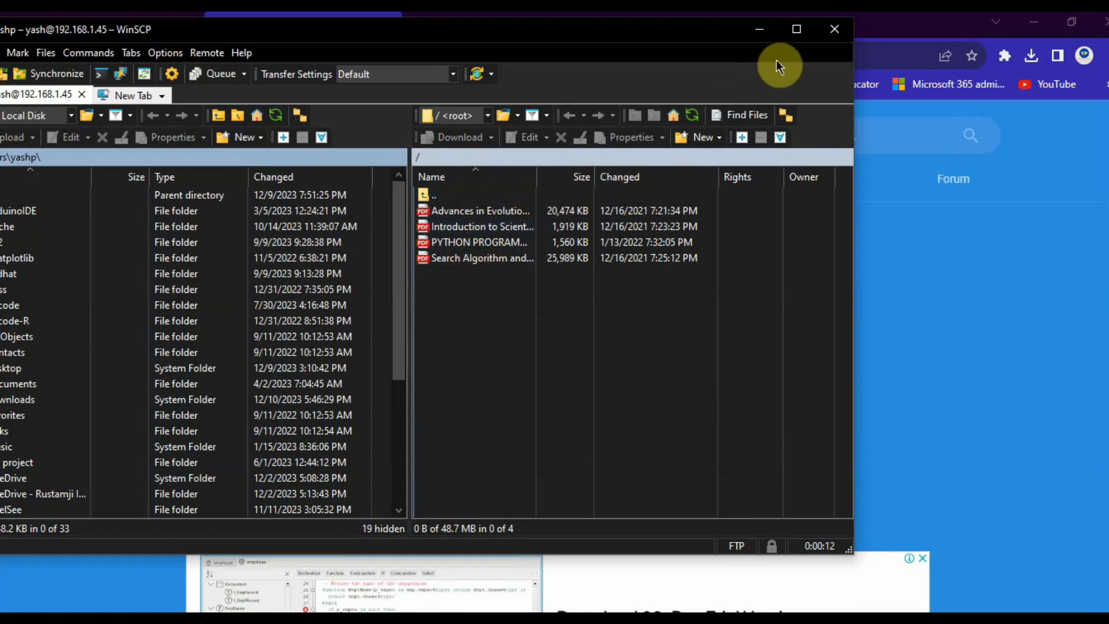
pyautogui.click(793, 32)
# Step: Select each of the four remote PDFs, including Introduction, PYTHON and Search Algorithm
pyautogui.click(622, 202)
pyautogui.click(622, 213)
pyautogui.click(622, 229)
pyautogui.click(624, 244)
pyautogui.click(627, 200)
pyautogui.click(622, 213)
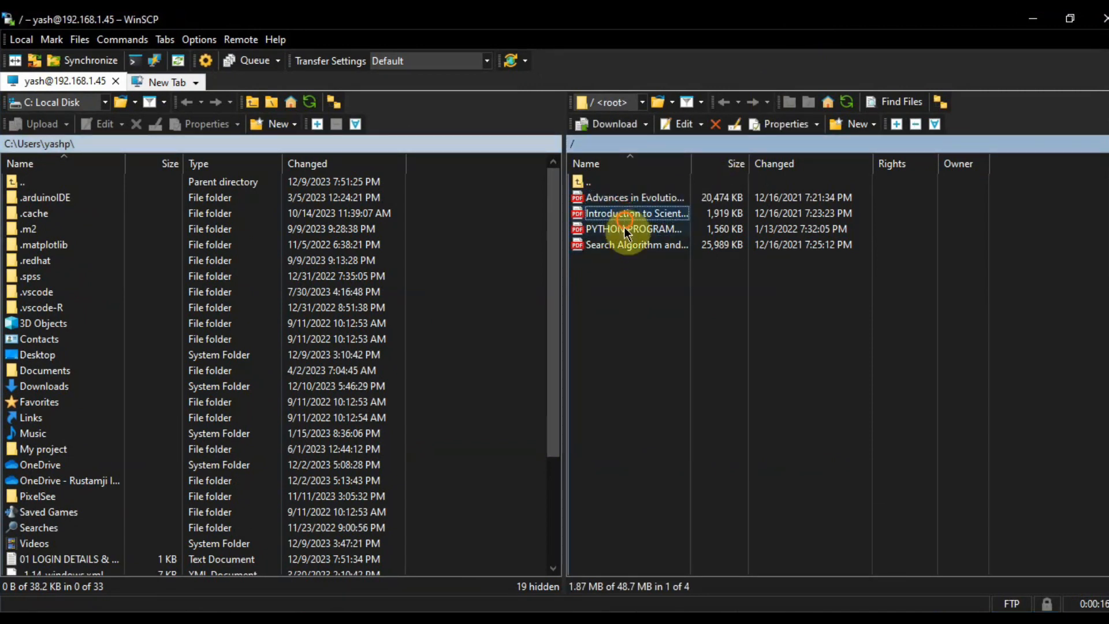
pyautogui.click(623, 228)
pyautogui.click(623, 247)
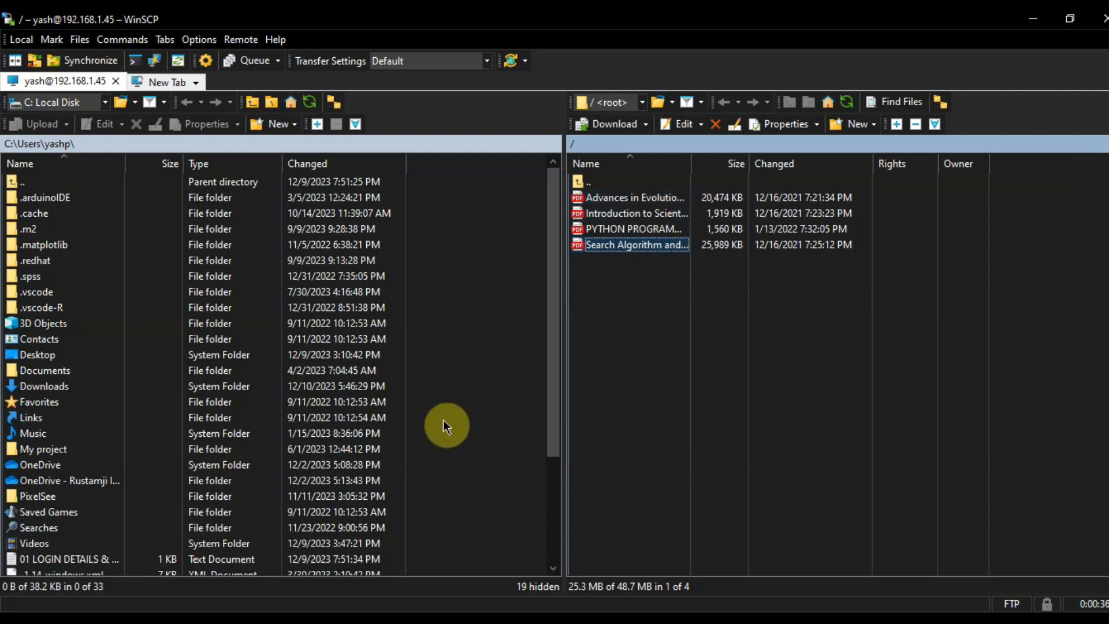
# Step: Launch FileZilla from the FileZilla FTP Client folder in the Start menu's app list
pyautogui.moveTo(306, 623)
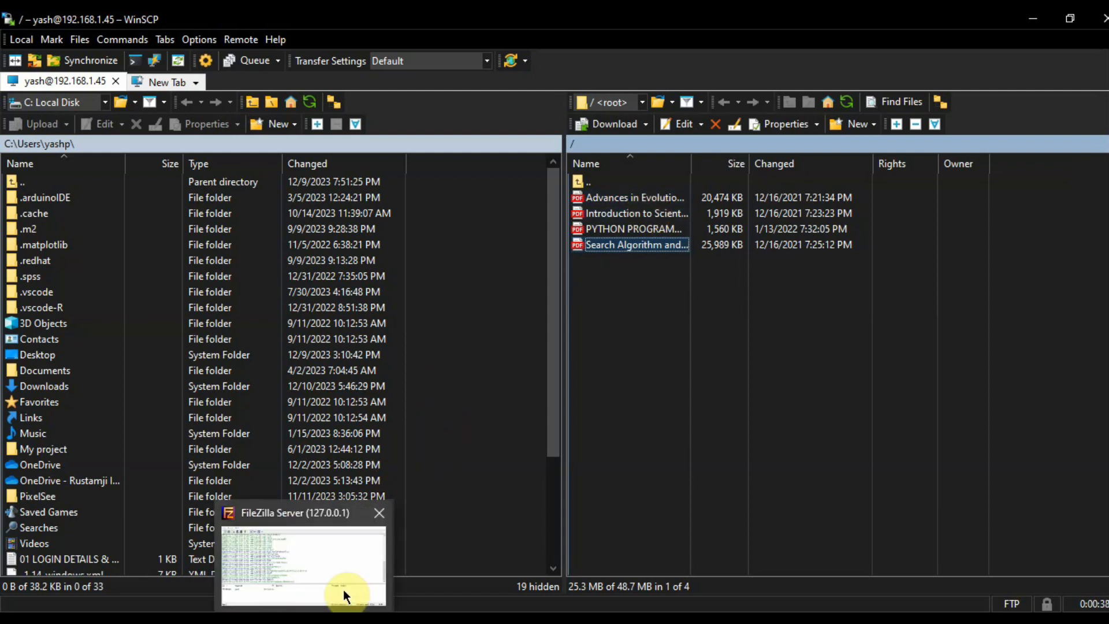
pyautogui.press('super')
pyautogui.write('fil')
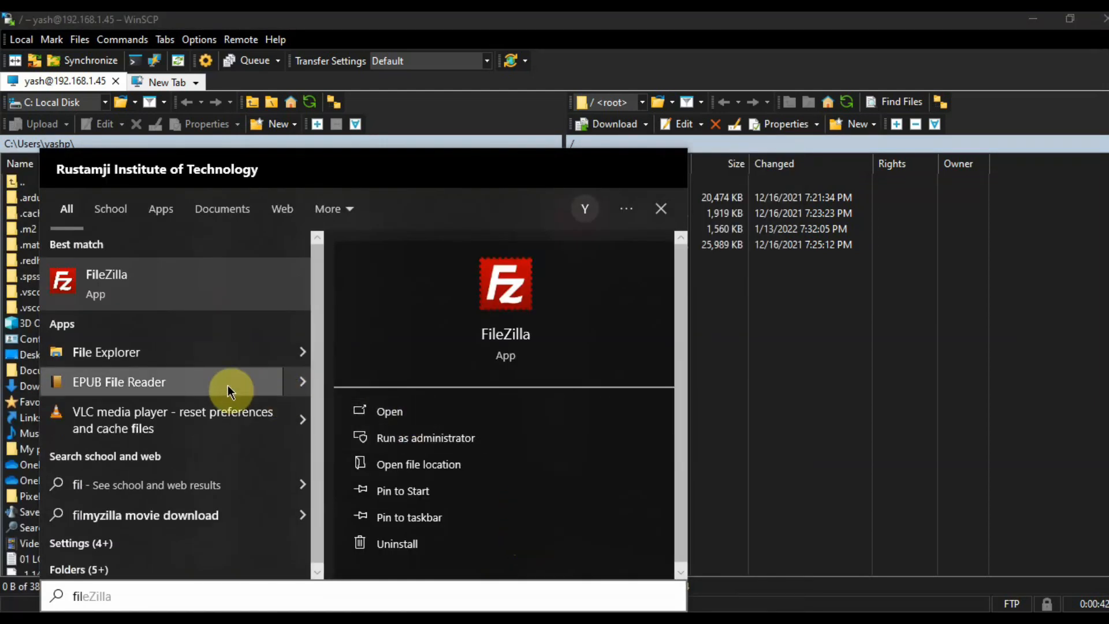
pyautogui.write('a')
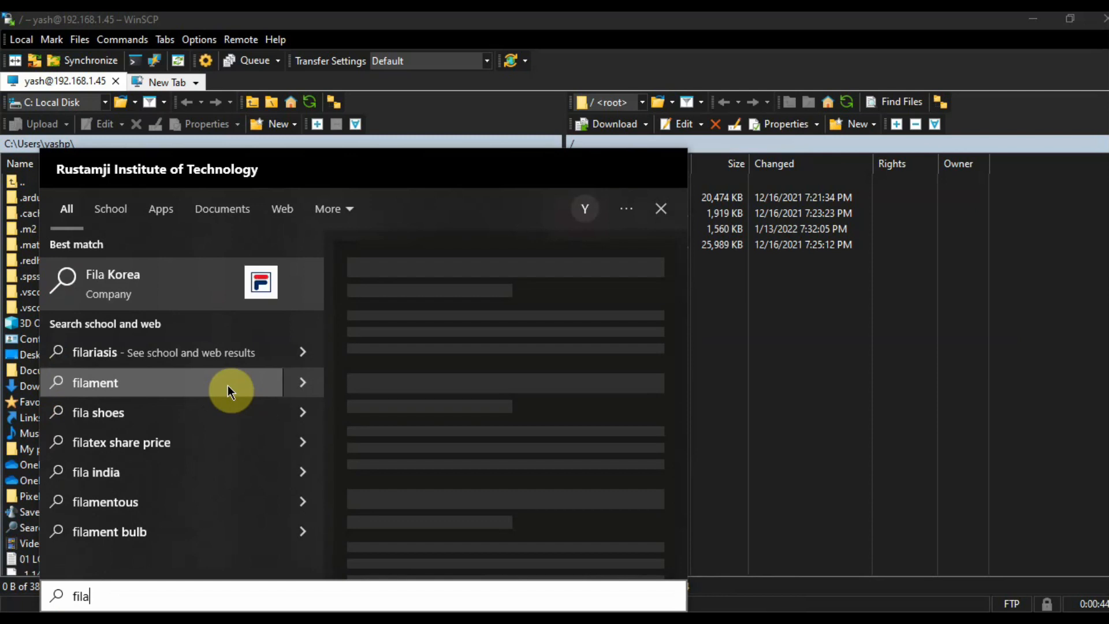
pyautogui.write('cl')
pyautogui.click(813, 397)
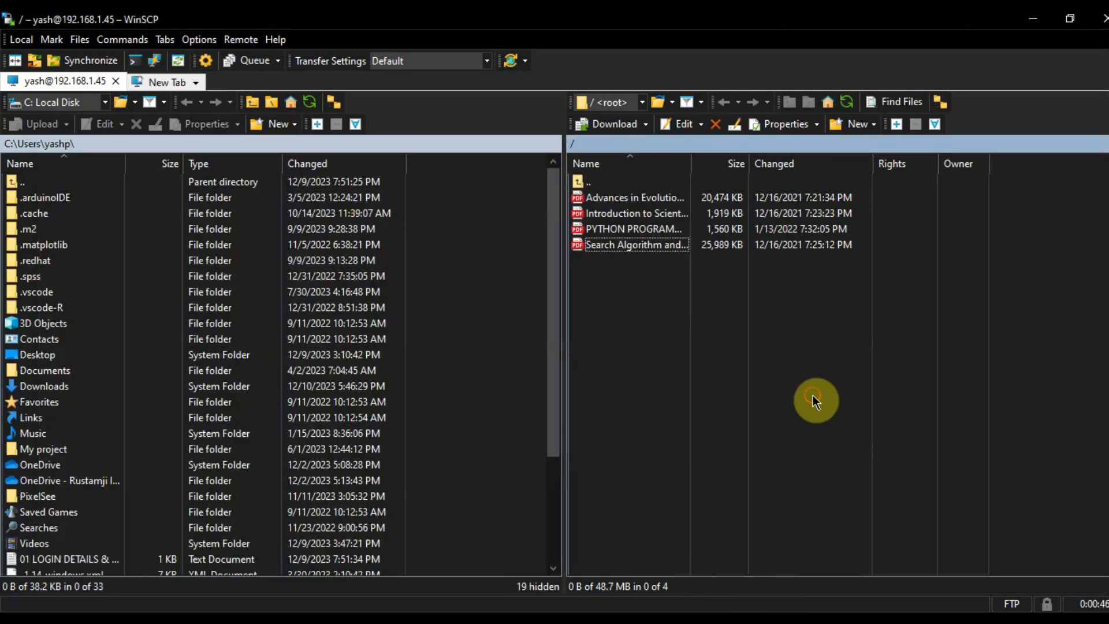
pyautogui.click(3, 622)
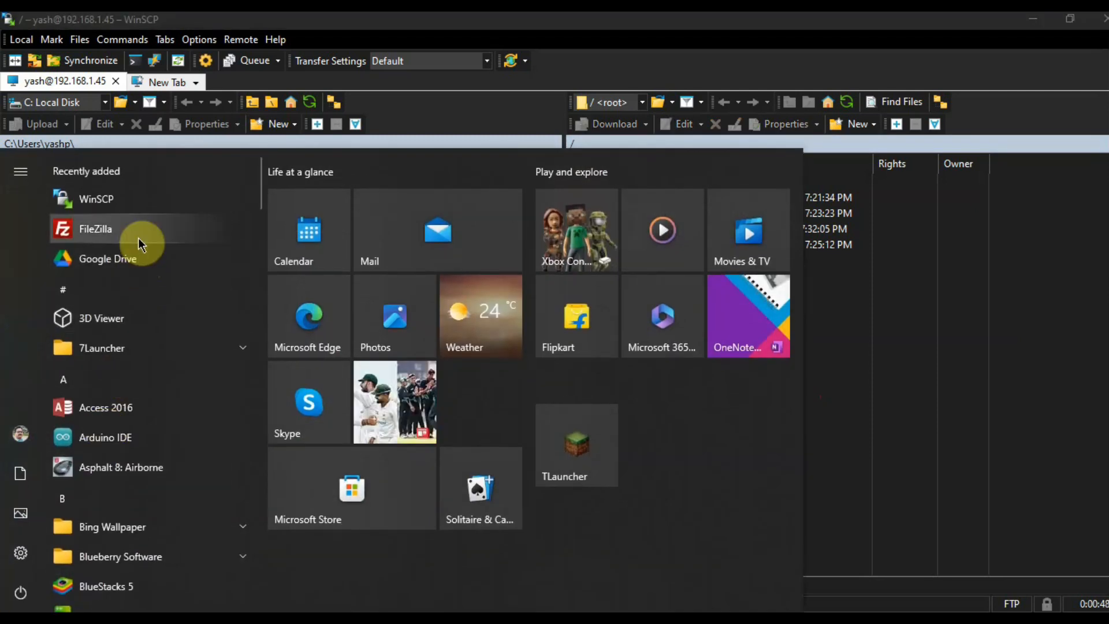
pyautogui.scroll(-5, 146, 442)
pyautogui.scroll(-10, 146, 438)
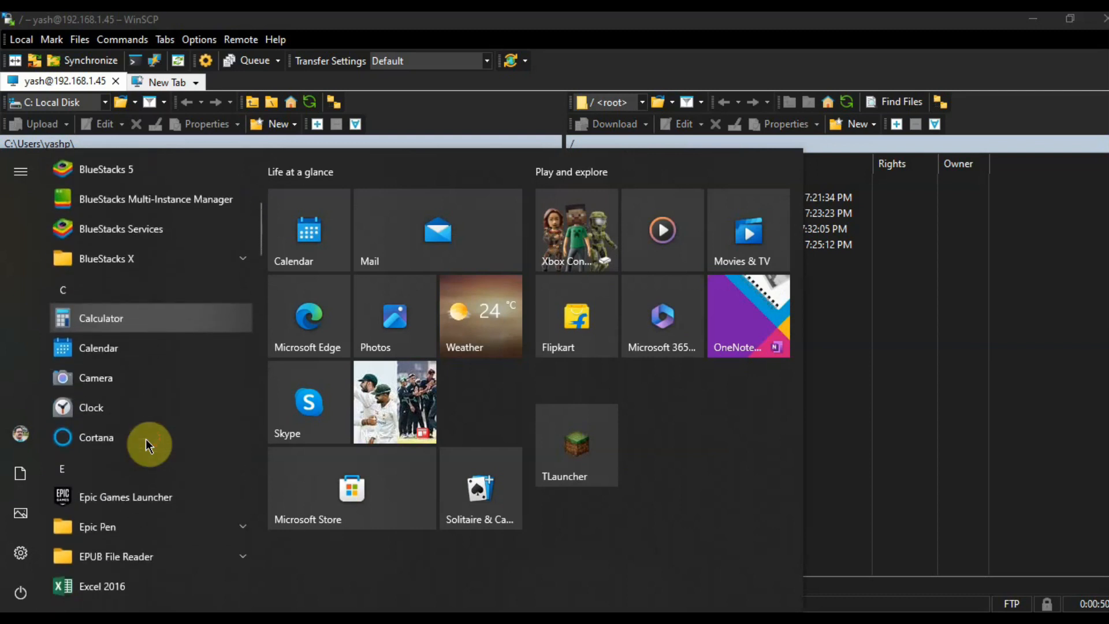
pyautogui.click(144, 259)
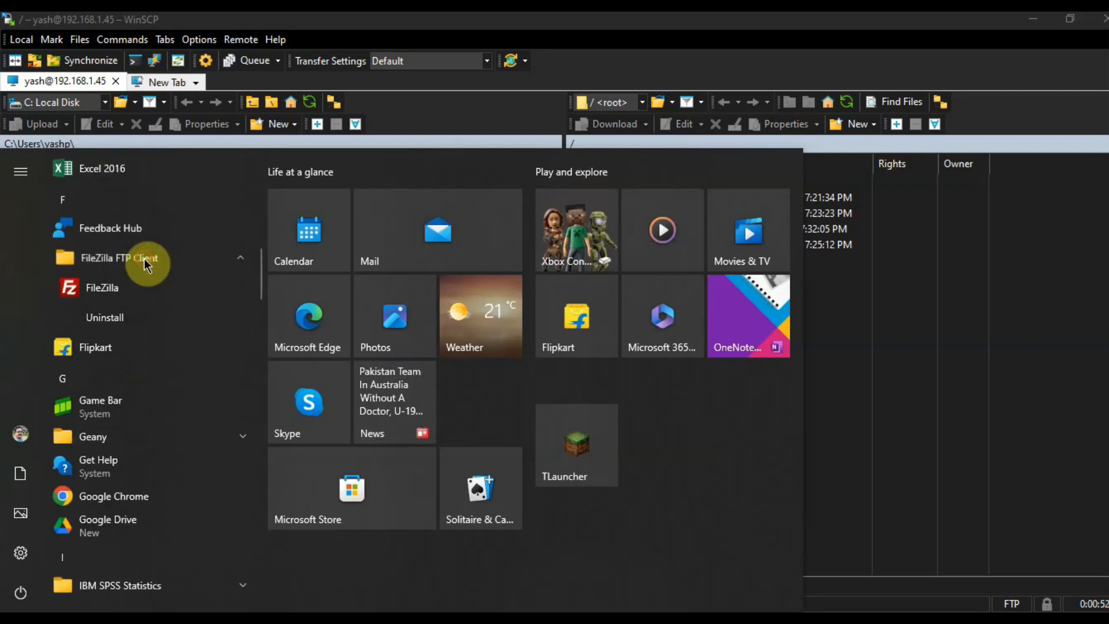
pyautogui.click(123, 293)
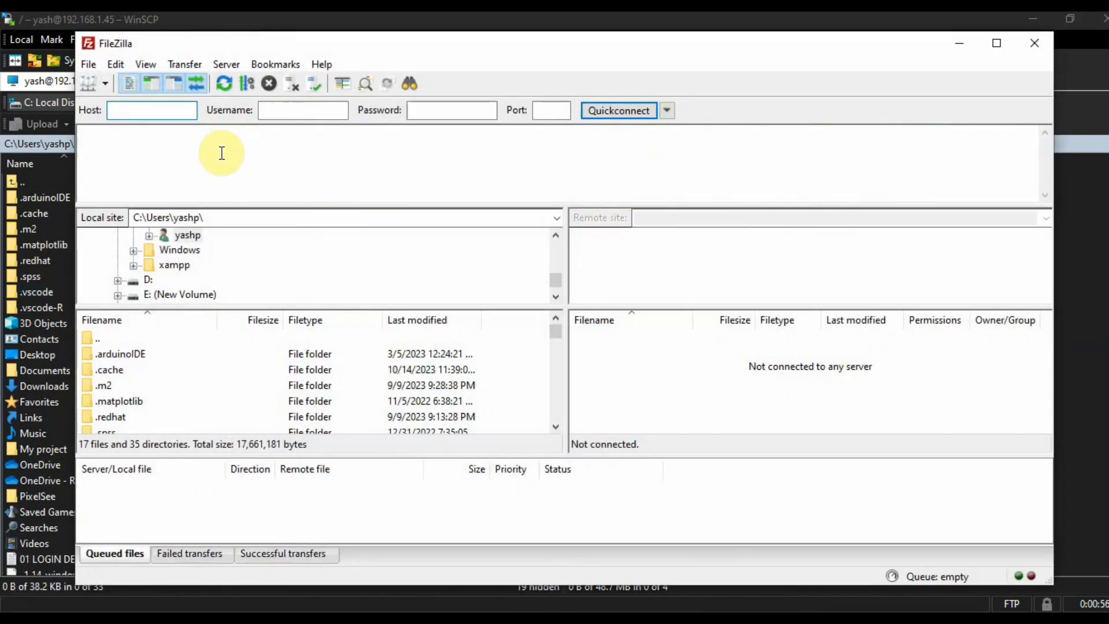
# Step: Maximize FileZilla and quickconnect to 192.168.1.45 port 21 with the FTP user's name and password
pyautogui.click(997, 44)
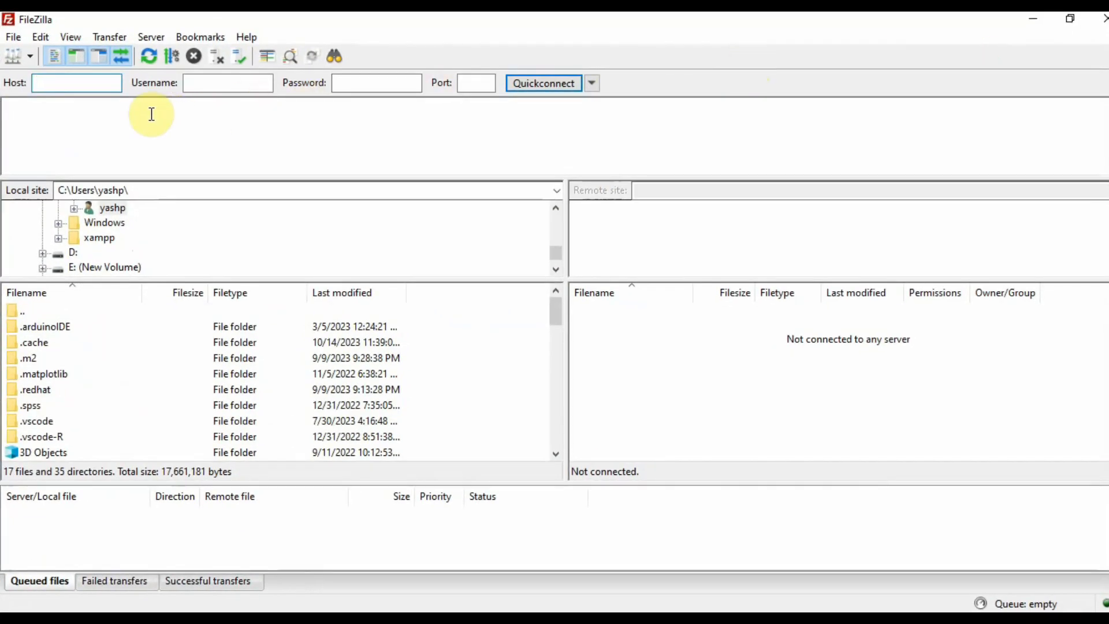
pyautogui.click(93, 87)
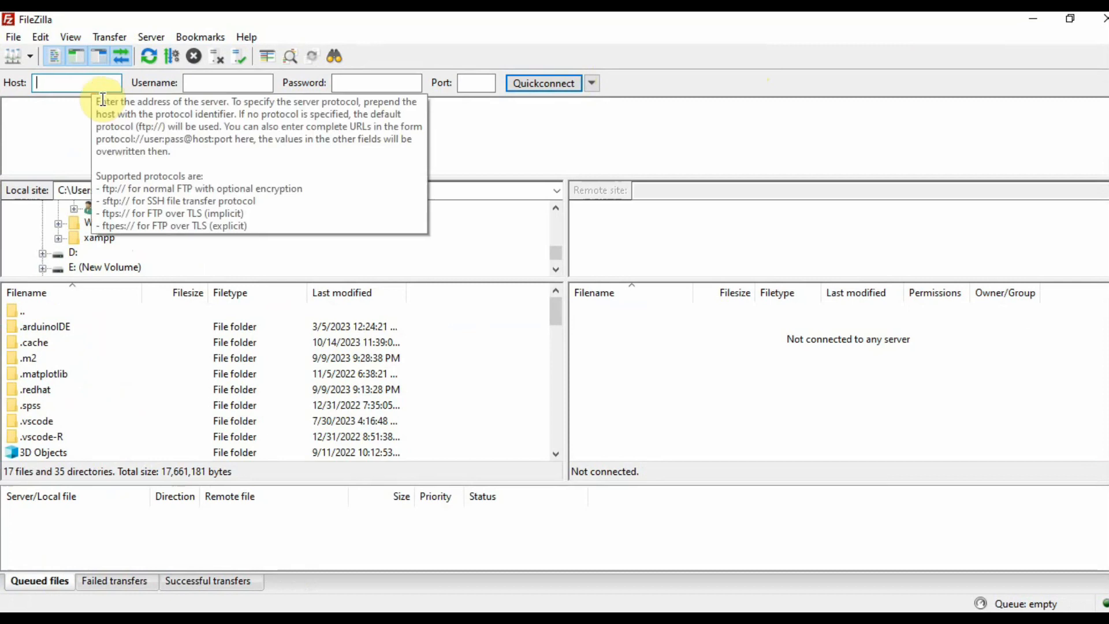
pyautogui.write('192.168')
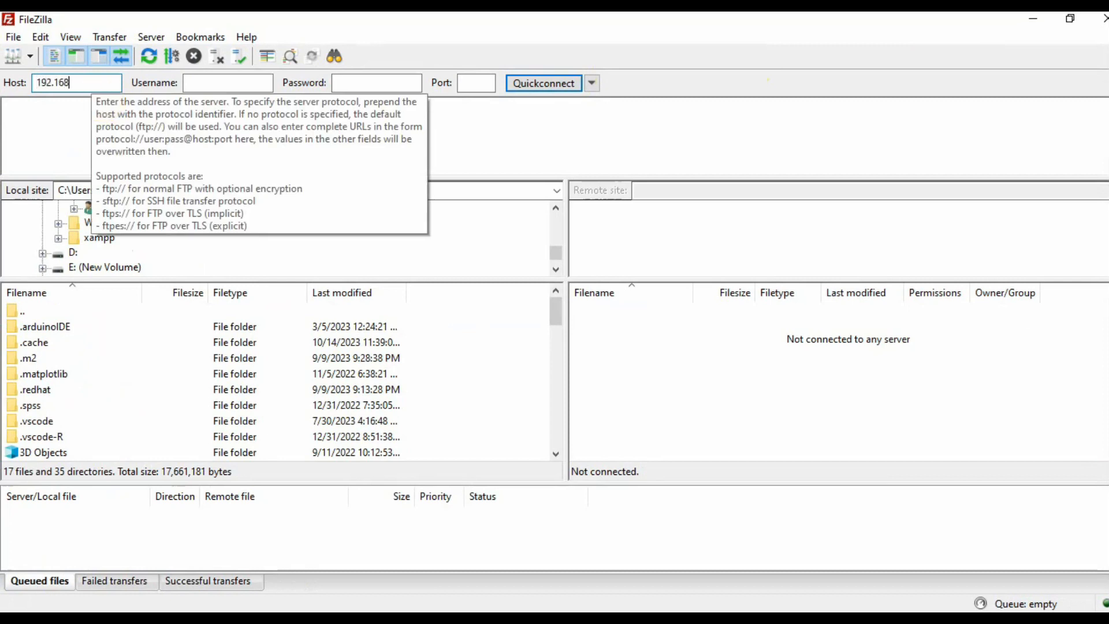
pyautogui.write('.1.45')
pyautogui.press('Tab')
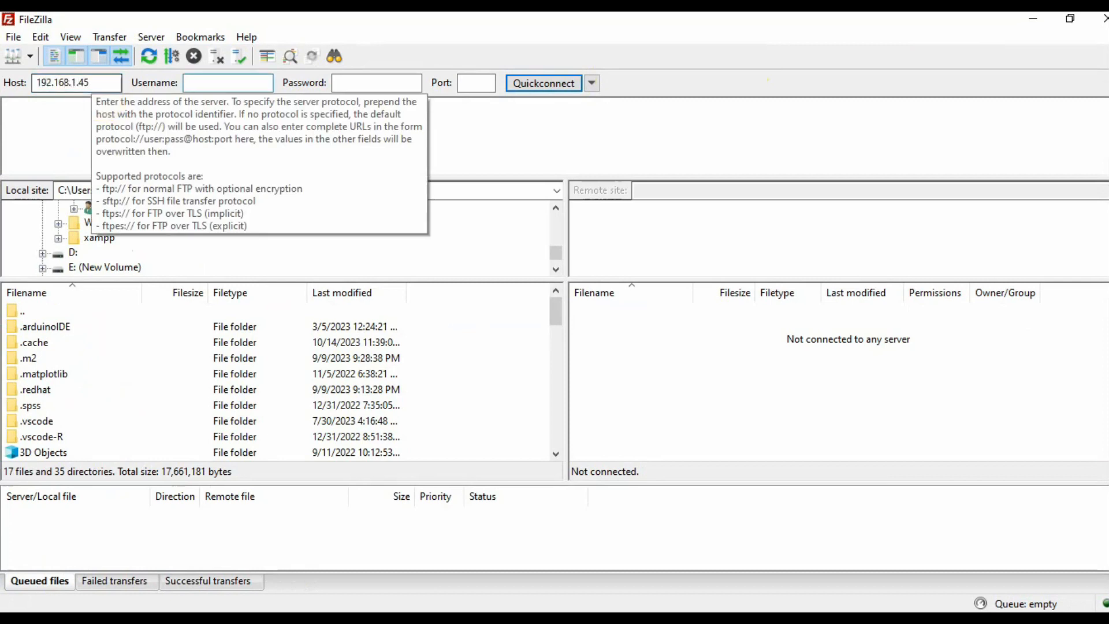
pyautogui.write('yas')
pyautogui.press('Tab')
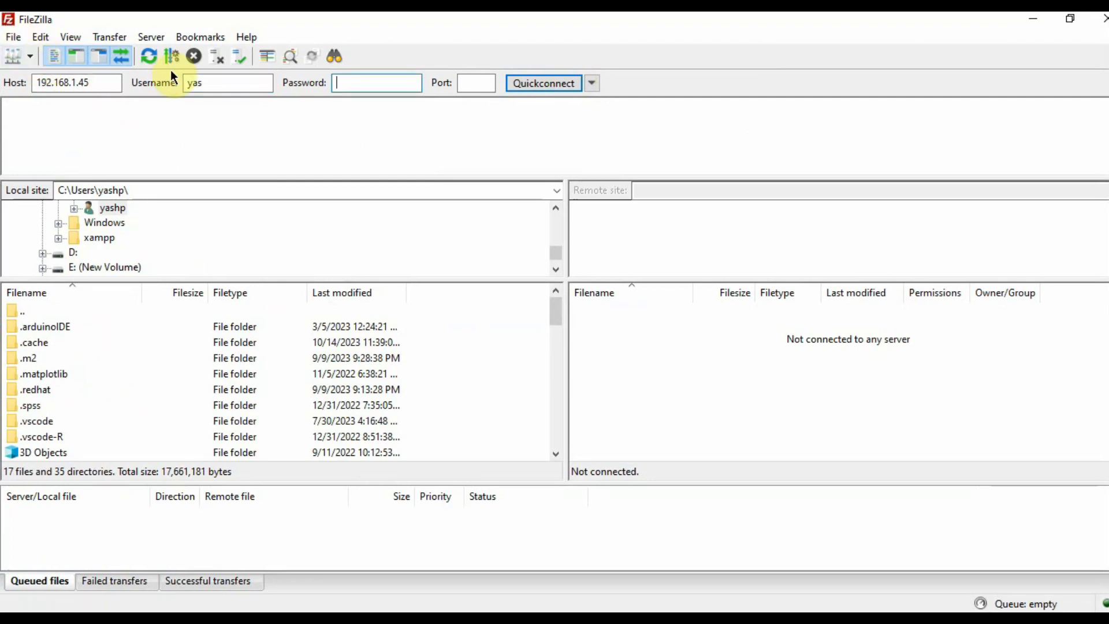
pyautogui.click(240, 85)
pyautogui.write('h')
pyautogui.press('Tab')
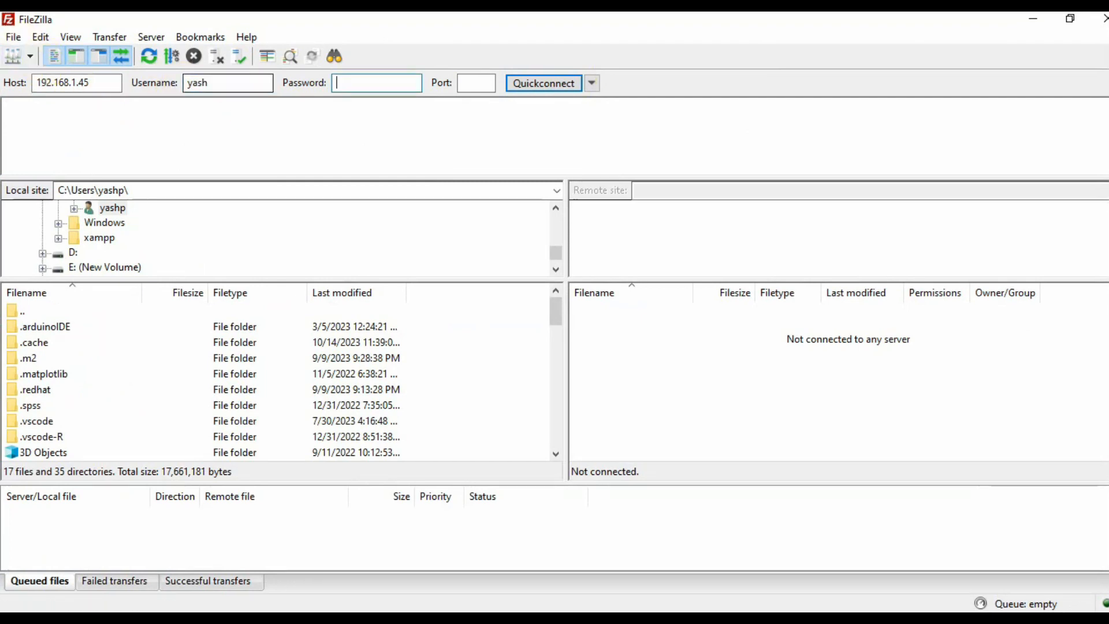
pyautogui.write('•••••')
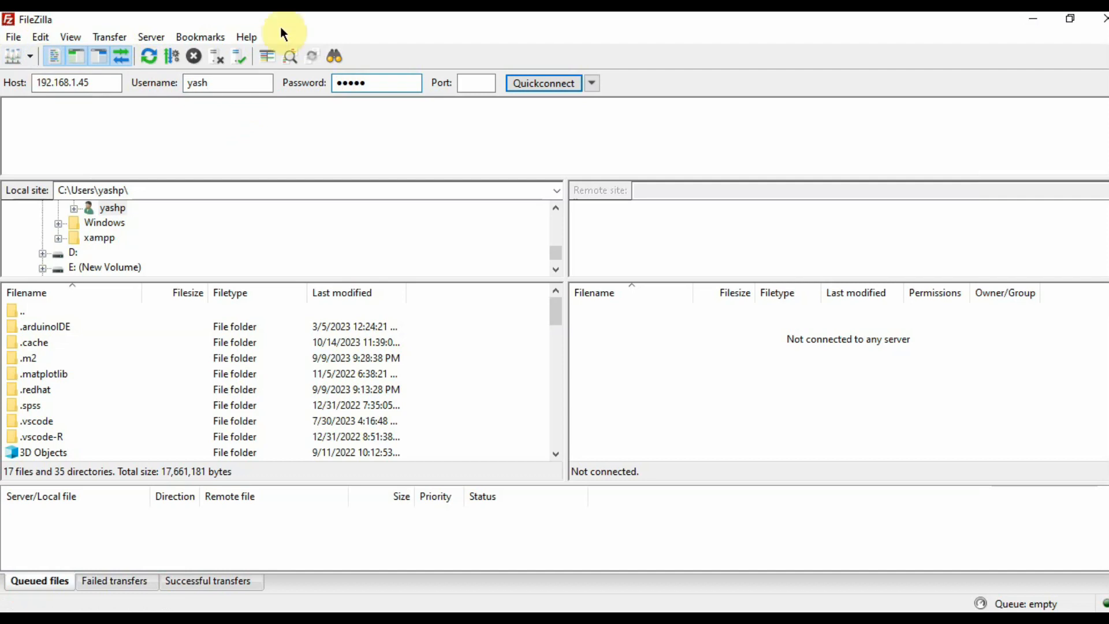
pyautogui.click(473, 82)
pyautogui.write('21')
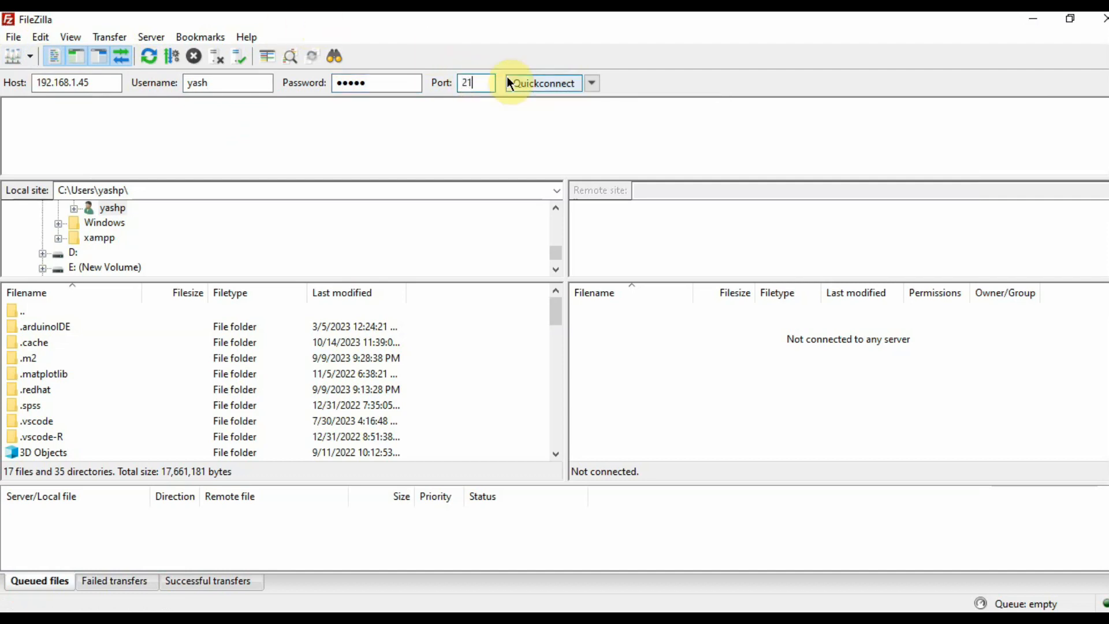
pyautogui.click(541, 83)
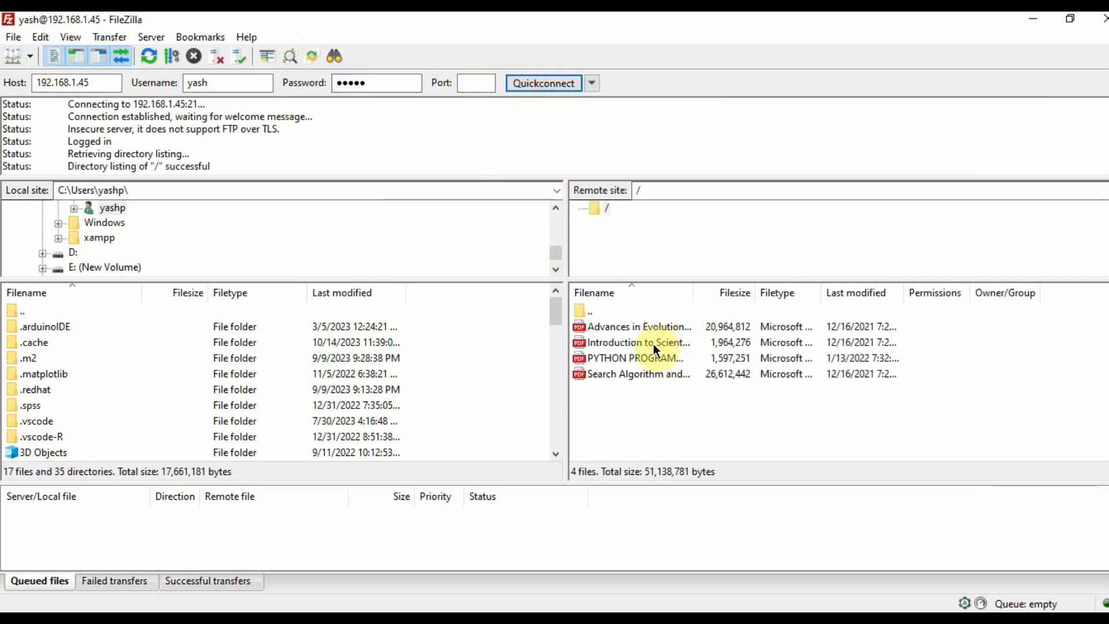
# Step: Browse the remote PDFs (Advances in Evolution, Introduction, PYTHON, Search Algorithm), then return to XAMPP Control Panel
pyautogui.click(637, 342)
pyautogui.click(637, 357)
pyautogui.click(639, 383)
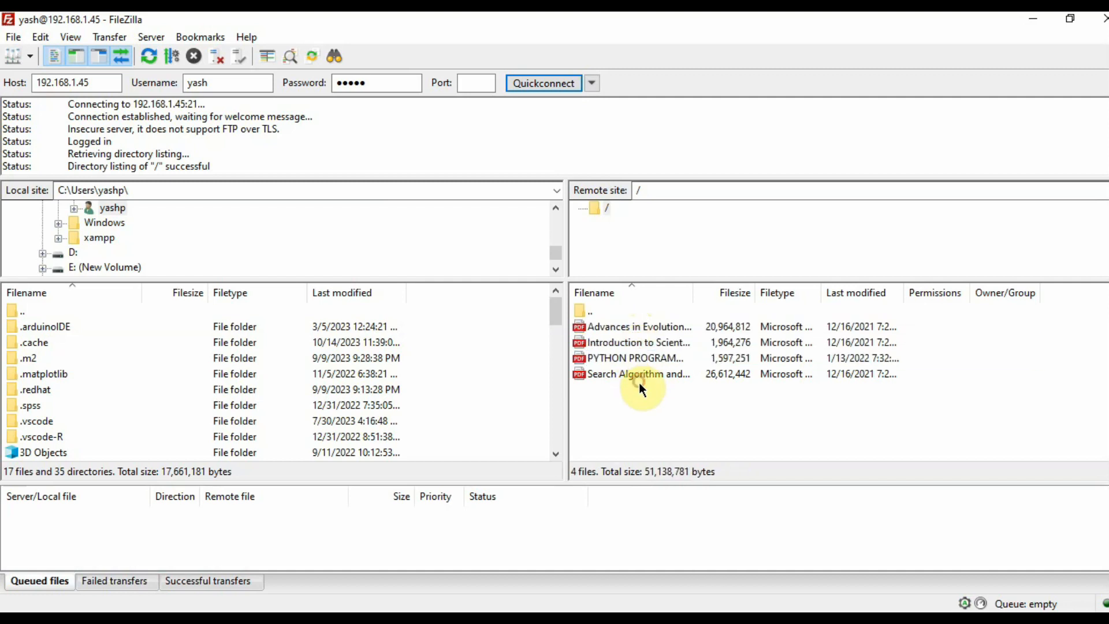
pyautogui.click(635, 373)
pyautogui.click(635, 359)
pyautogui.click(632, 342)
pyautogui.click(626, 328)
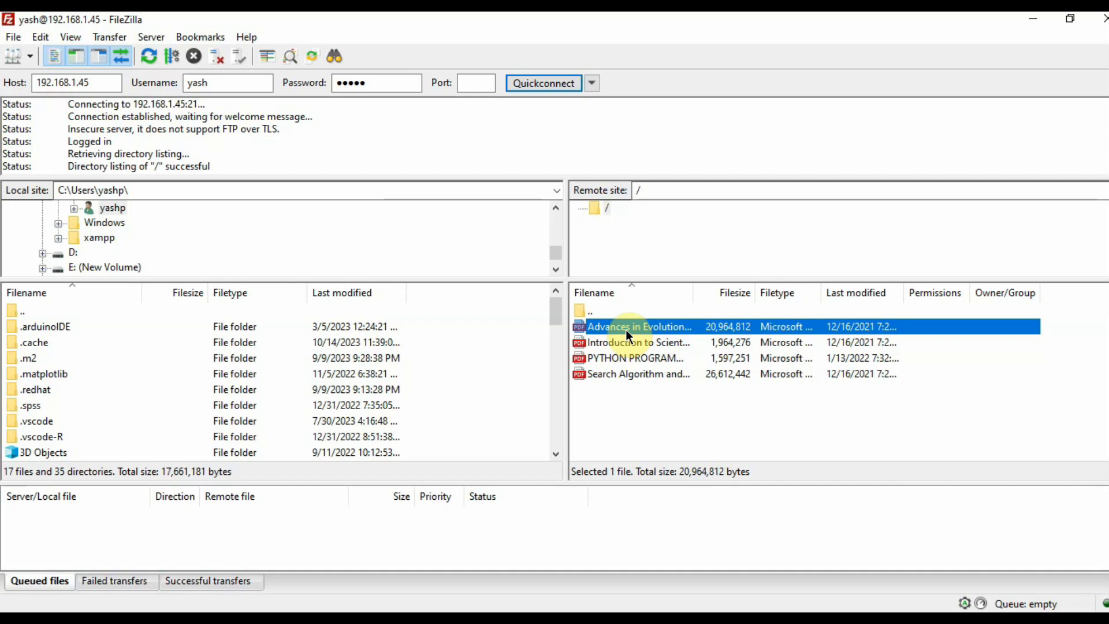
pyautogui.click(647, 342)
pyautogui.click(661, 358)
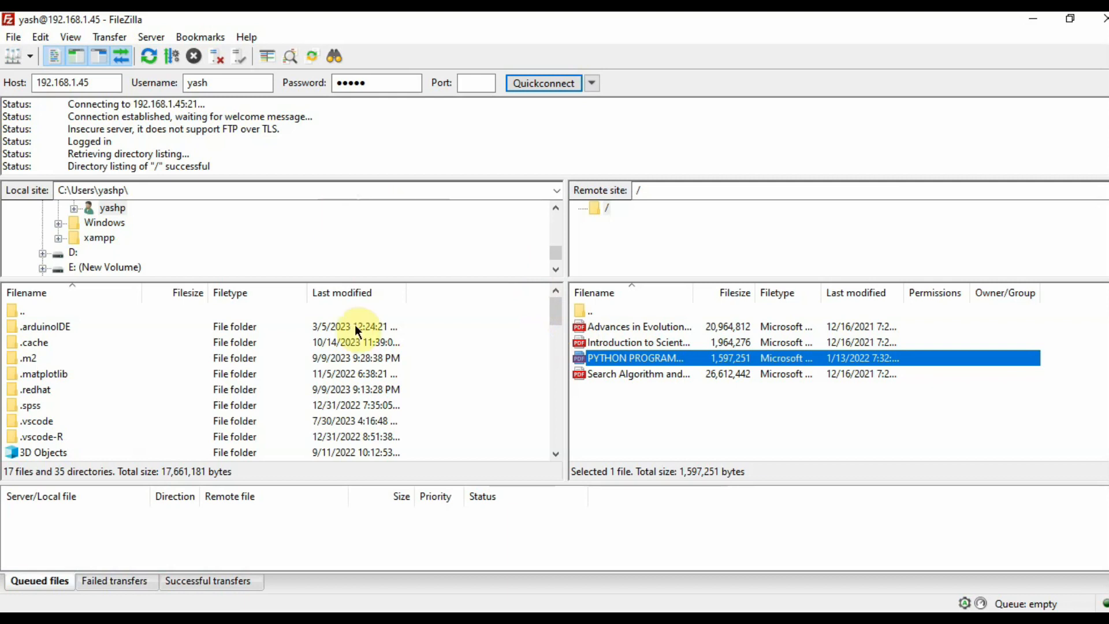
pyautogui.click(243, 618)
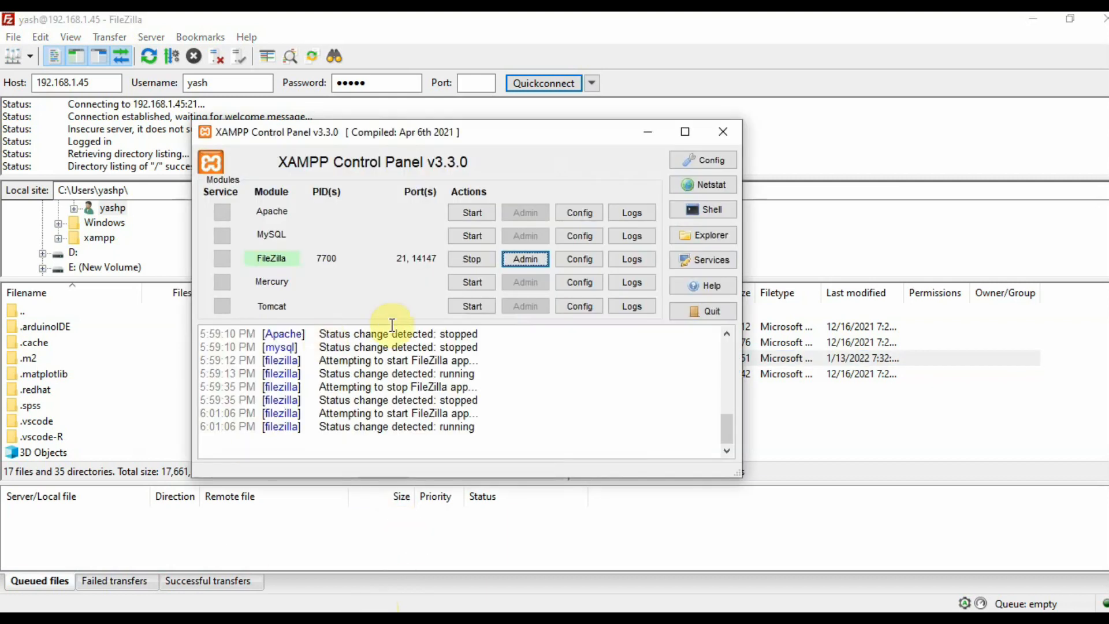